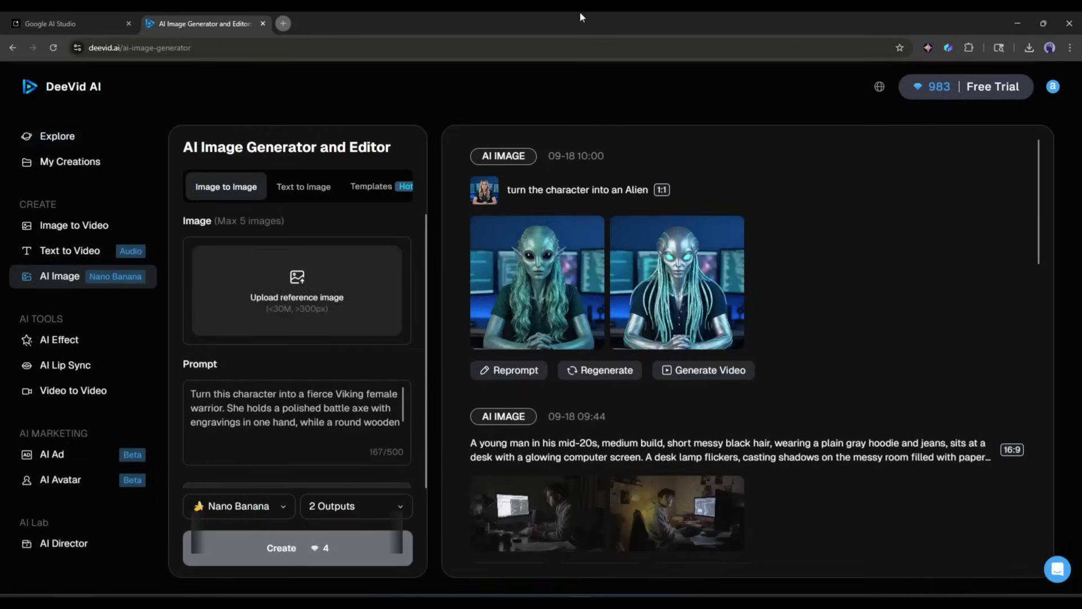
pyautogui.click(304, 187)
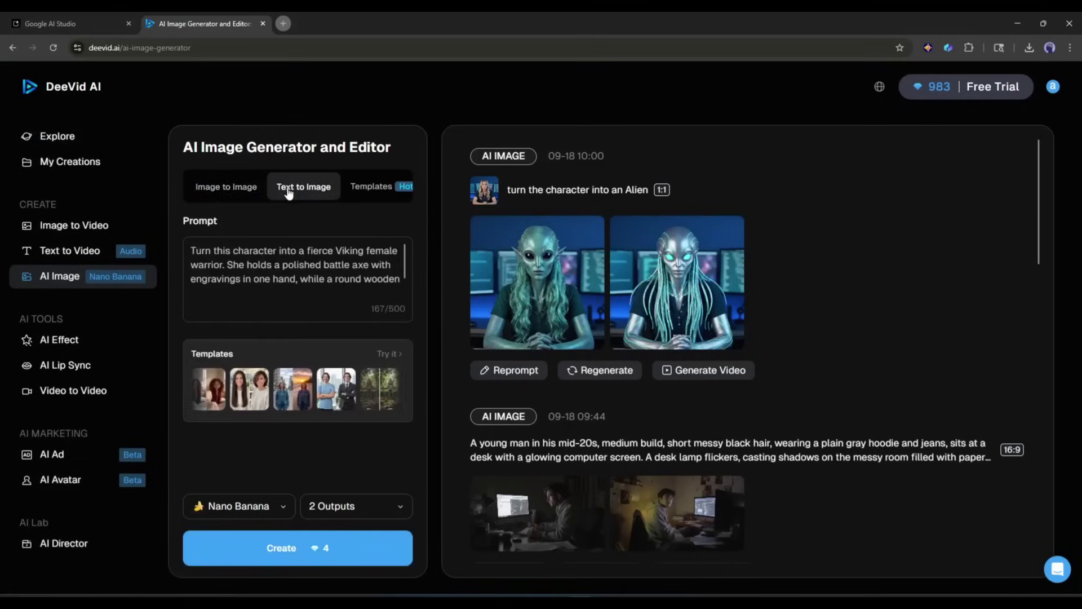
pyautogui.click(375, 189)
pyautogui.click(303, 186)
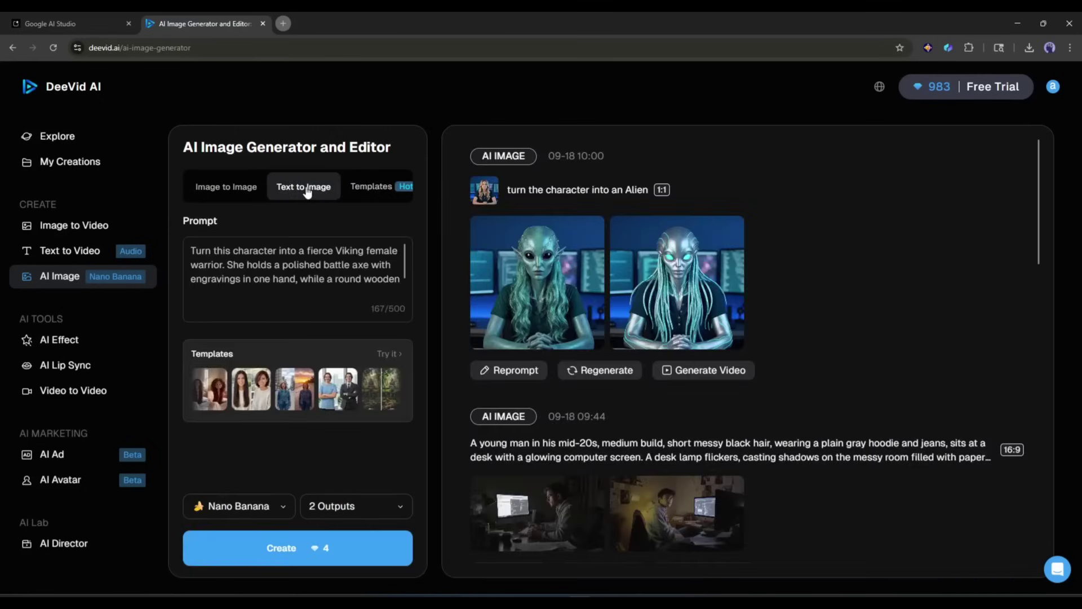
pyautogui.click(260, 188)
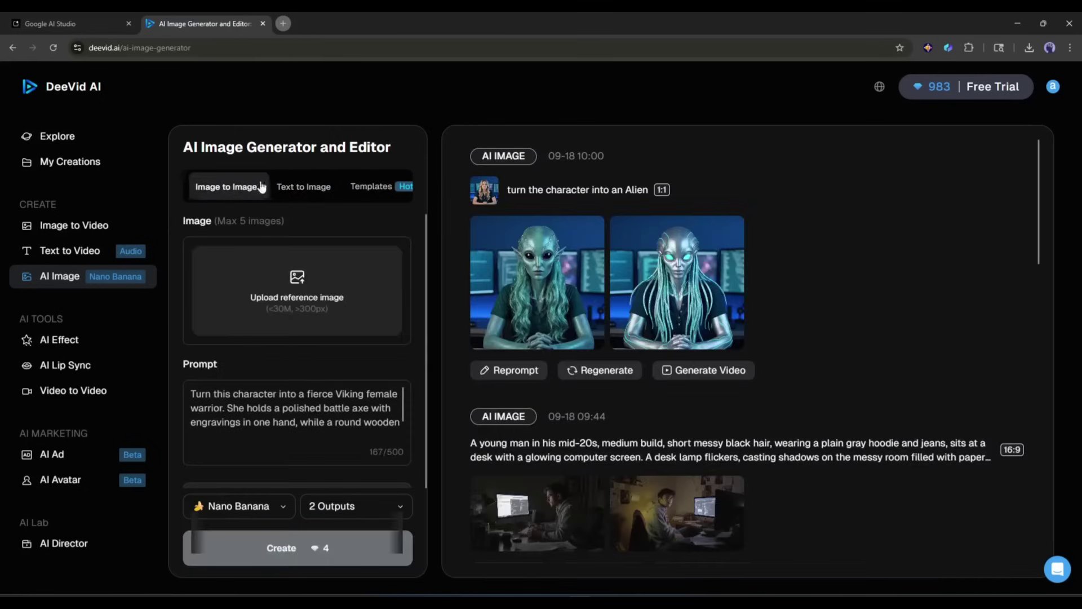
# Upload the red-haired woman in the pink hoodie as reference image and paste the prompt about a young woman standing on a balcony at dusk.
pyautogui.click(296, 276)
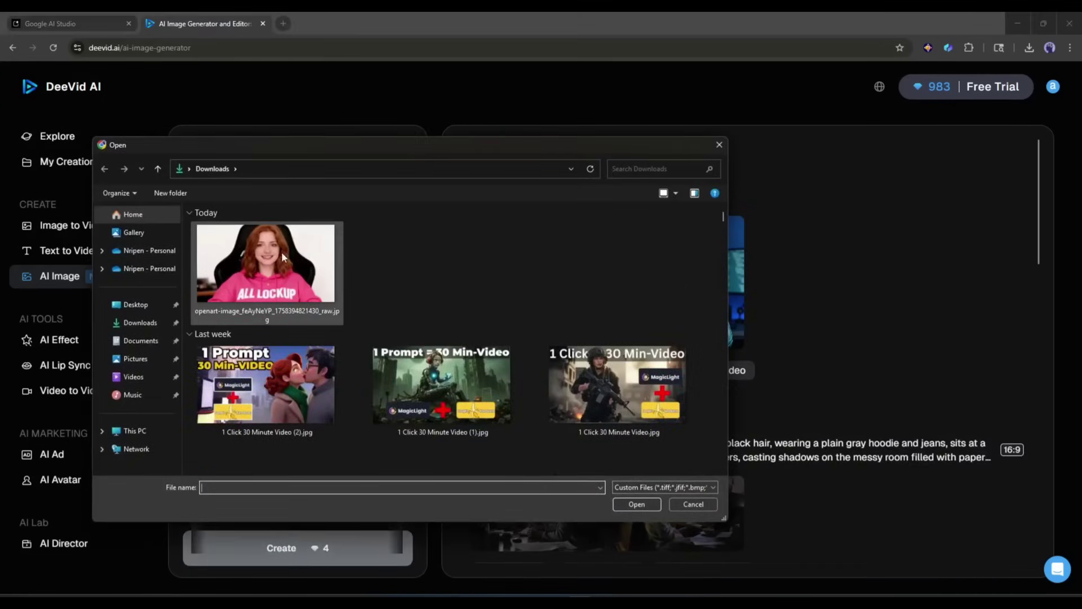
pyautogui.doubleClick(282, 251)
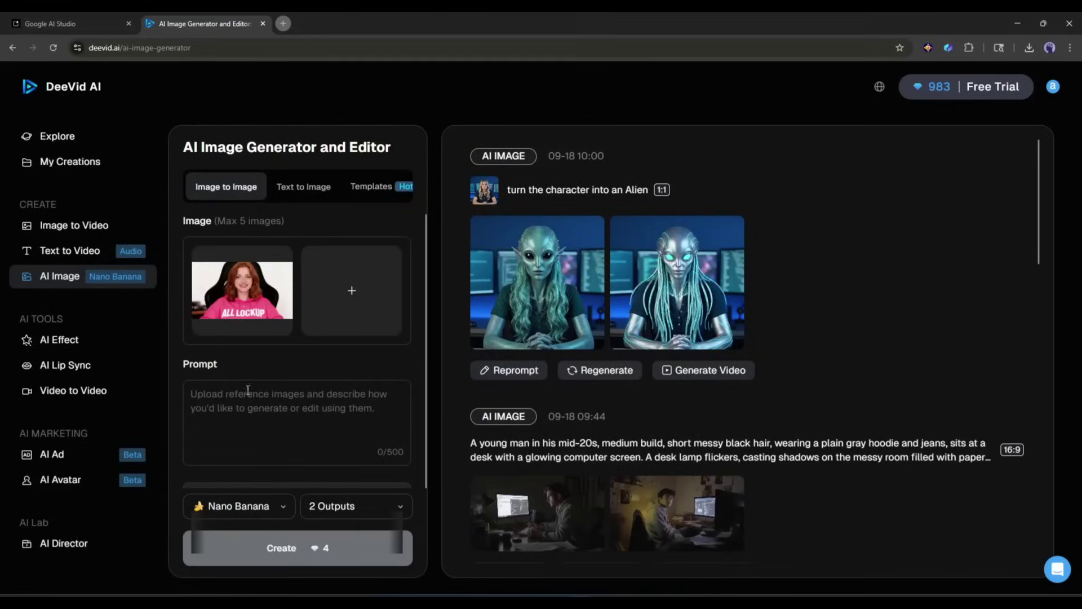
pyautogui.click(320, 411)
pyautogui.hotkey('ctrl', 'v')
pyautogui.scroll(3, 315, 409)
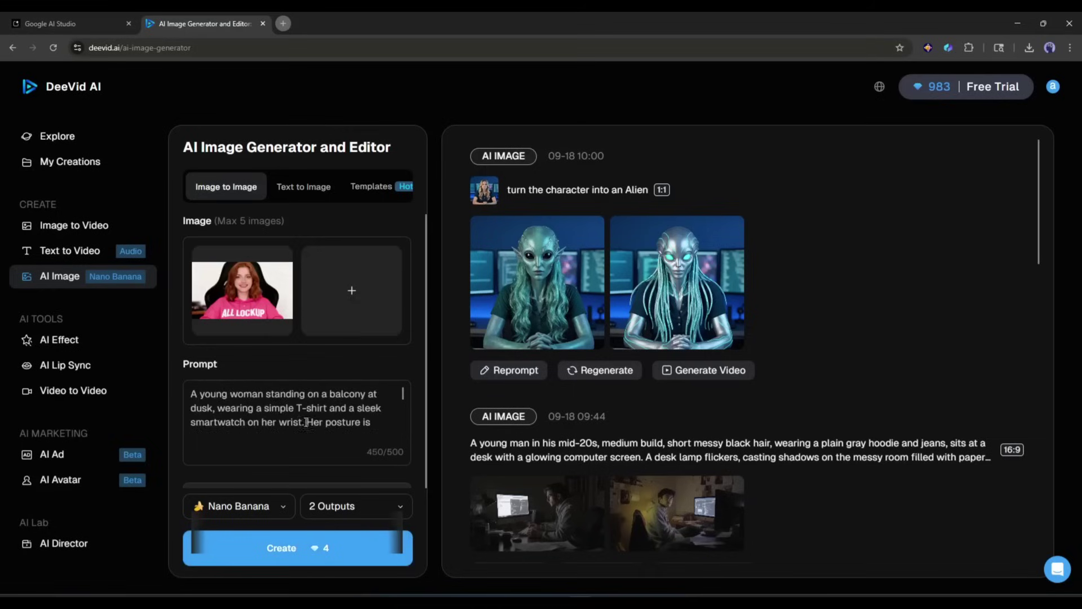
pyautogui.scroll(-3, 313, 394)
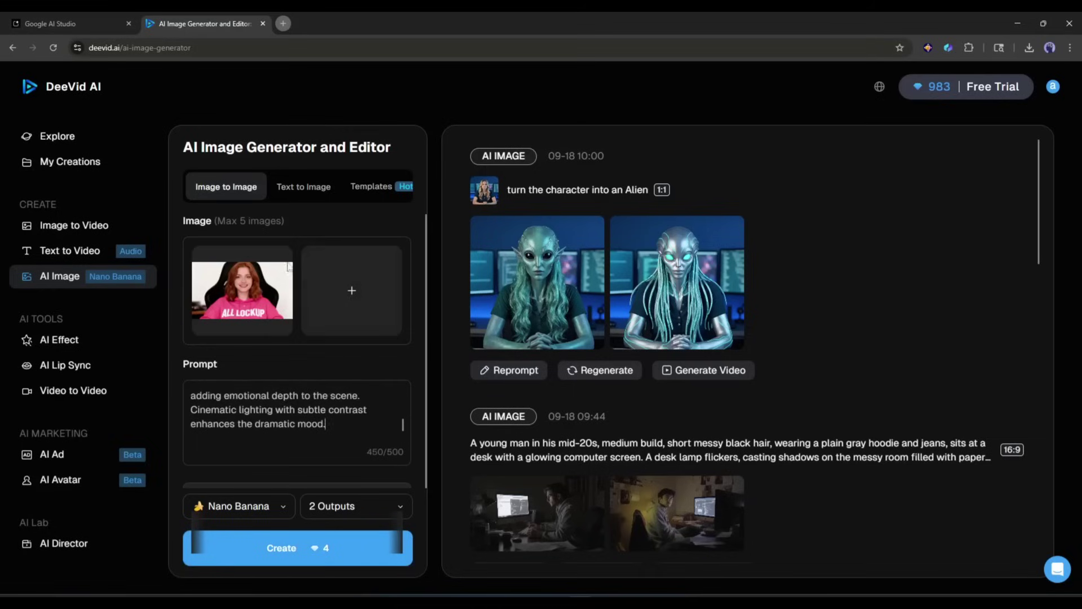
pyautogui.scroll(-3, 342, 417)
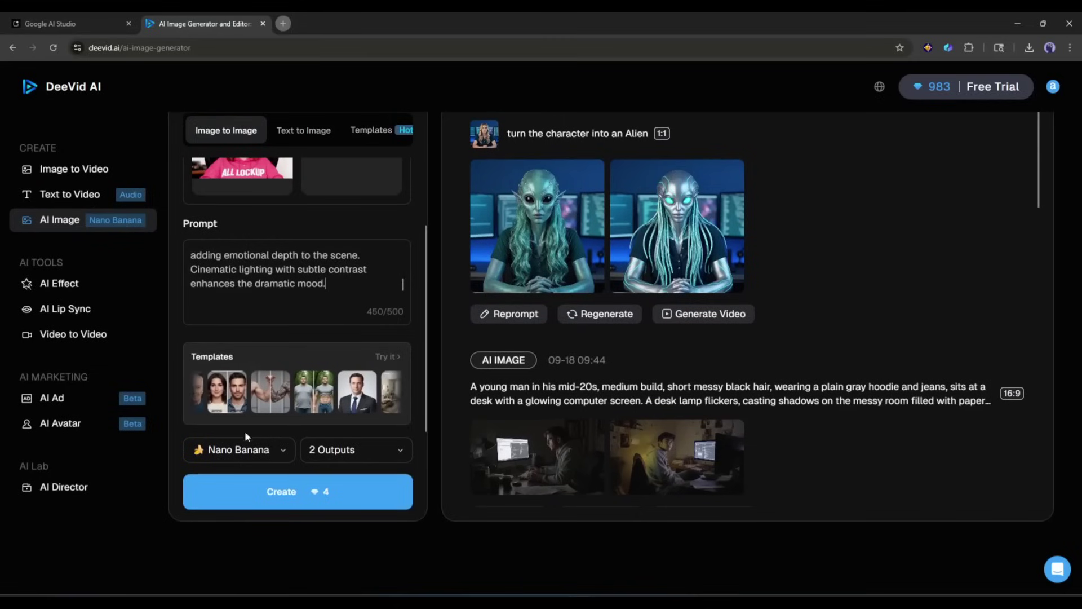
# Generate the balcony scene with the Nano Banana model and 2 outputs.
pyautogui.click(244, 450)
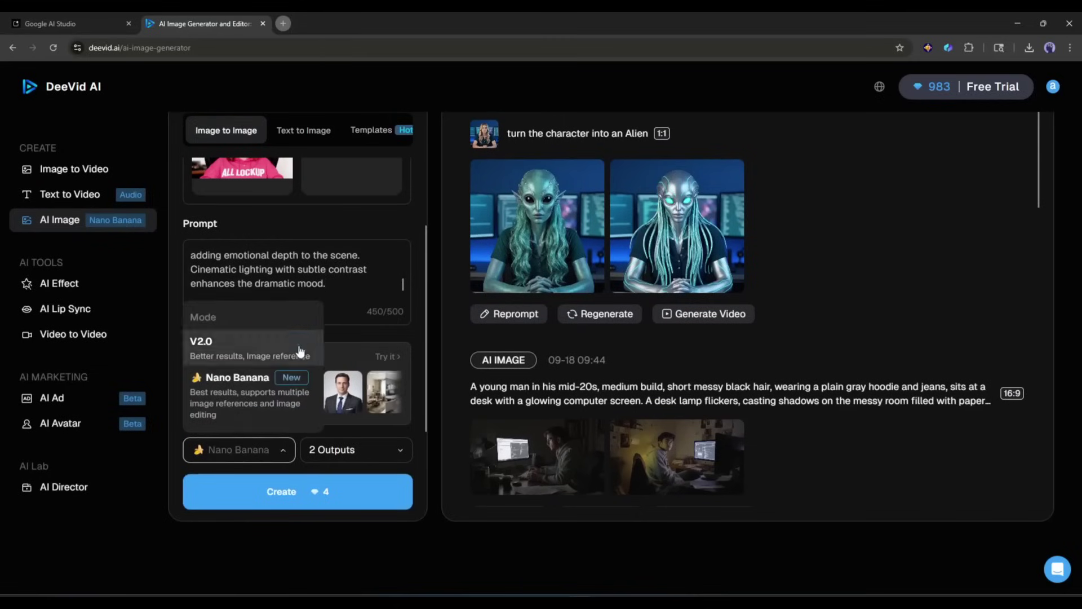
pyautogui.click(237, 389)
pyautogui.click(313, 448)
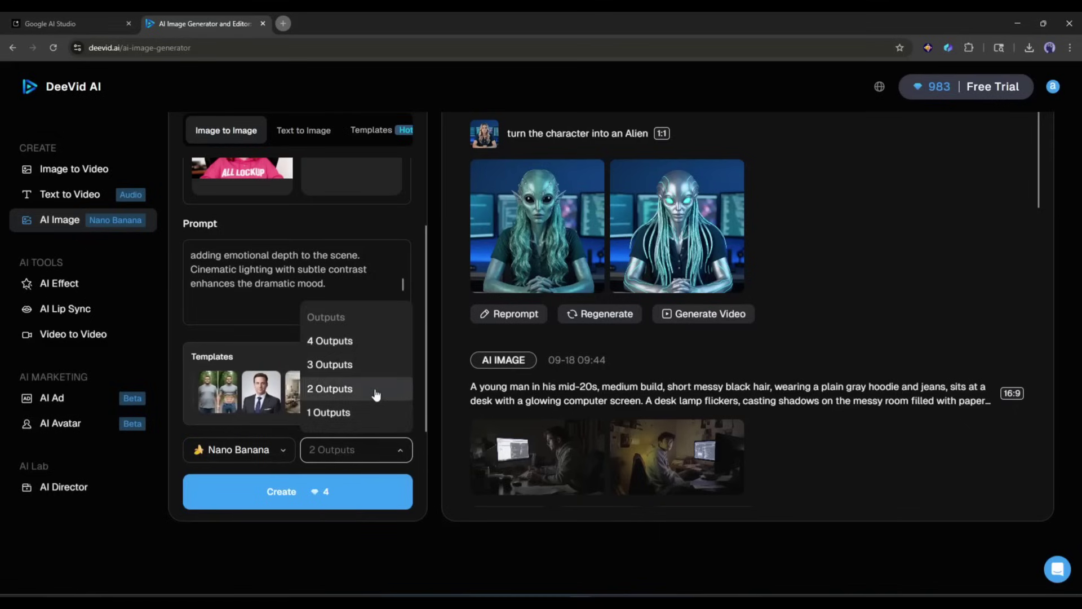
pyautogui.click(315, 389)
pyautogui.scroll(2, 257, 365)
pyautogui.click(342, 485)
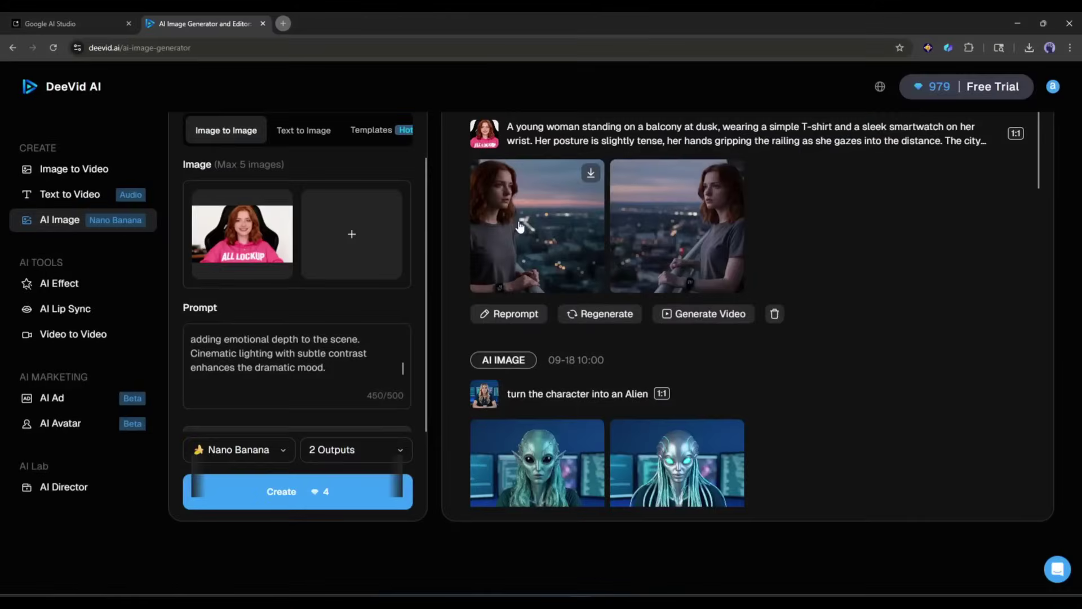
# Compare the two generated balcony images at full size.
pyautogui.click(520, 227)
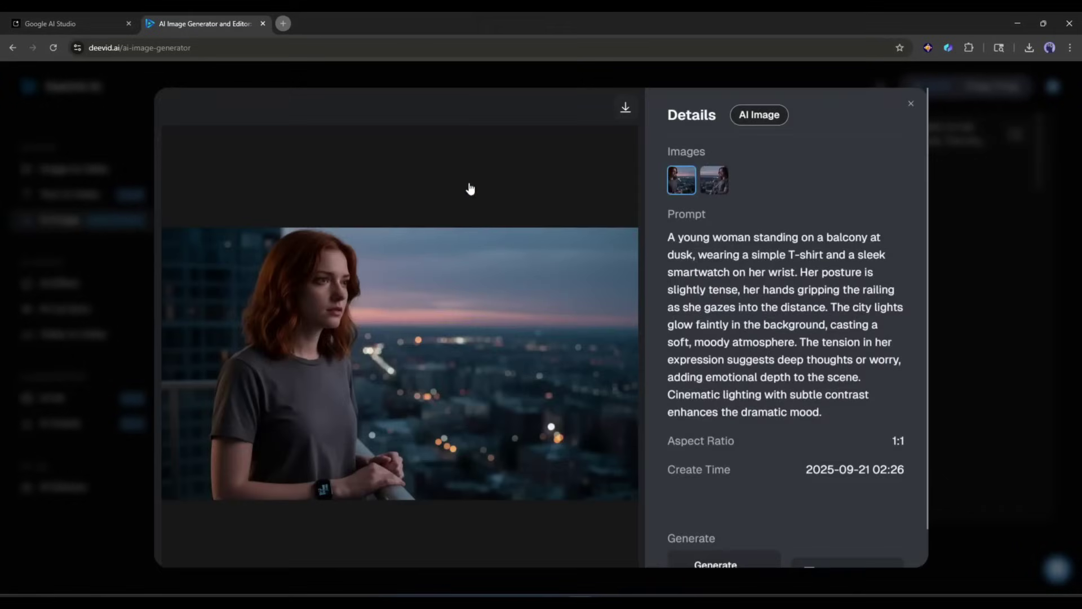
pyautogui.click(1003, 225)
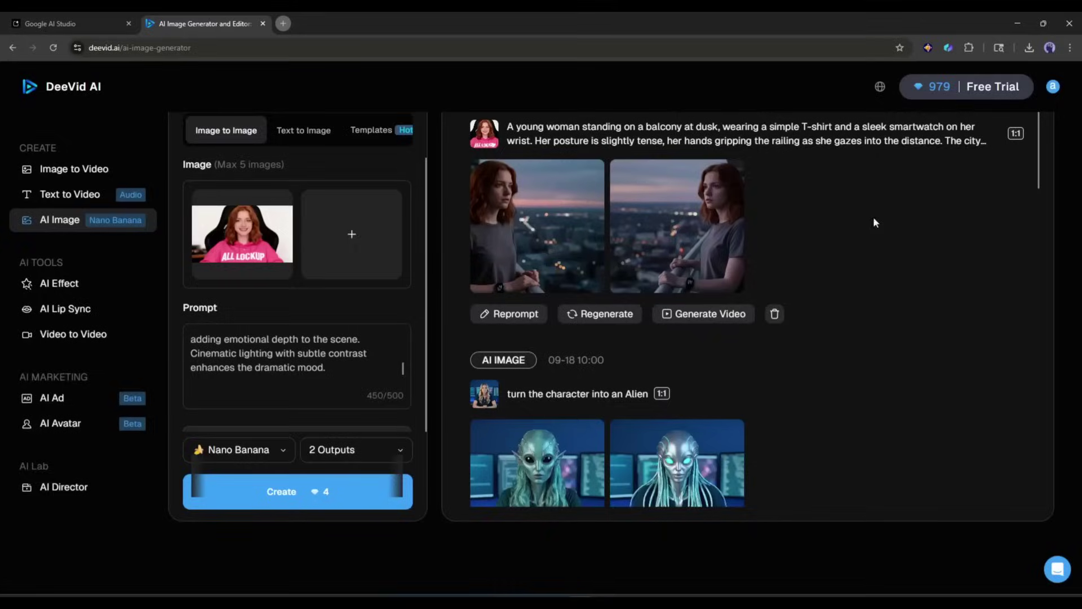
pyautogui.click(677, 223)
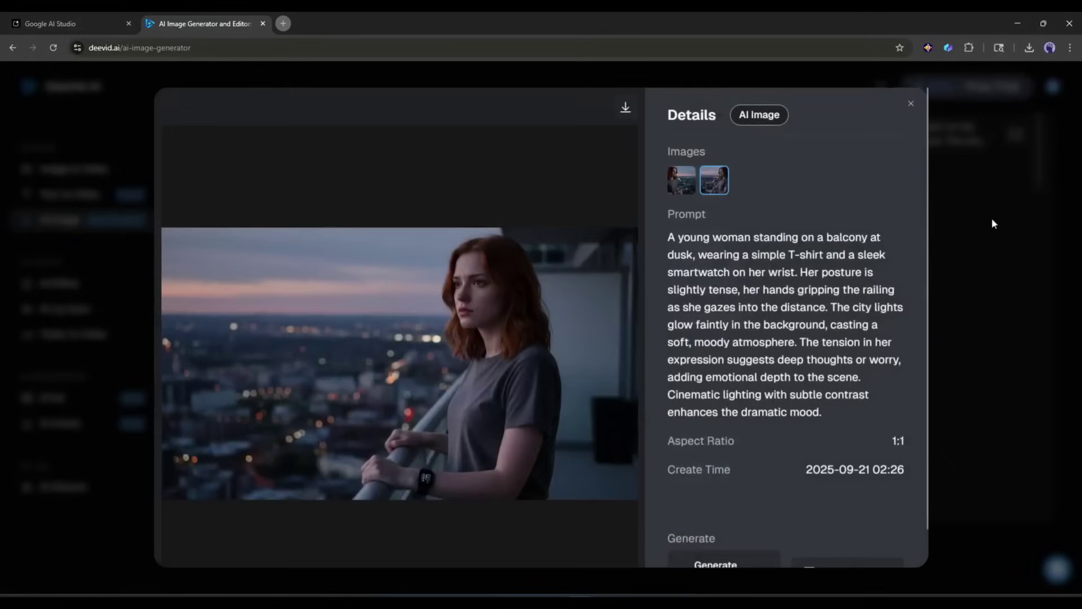
pyautogui.click(970, 260)
pyautogui.click(564, 225)
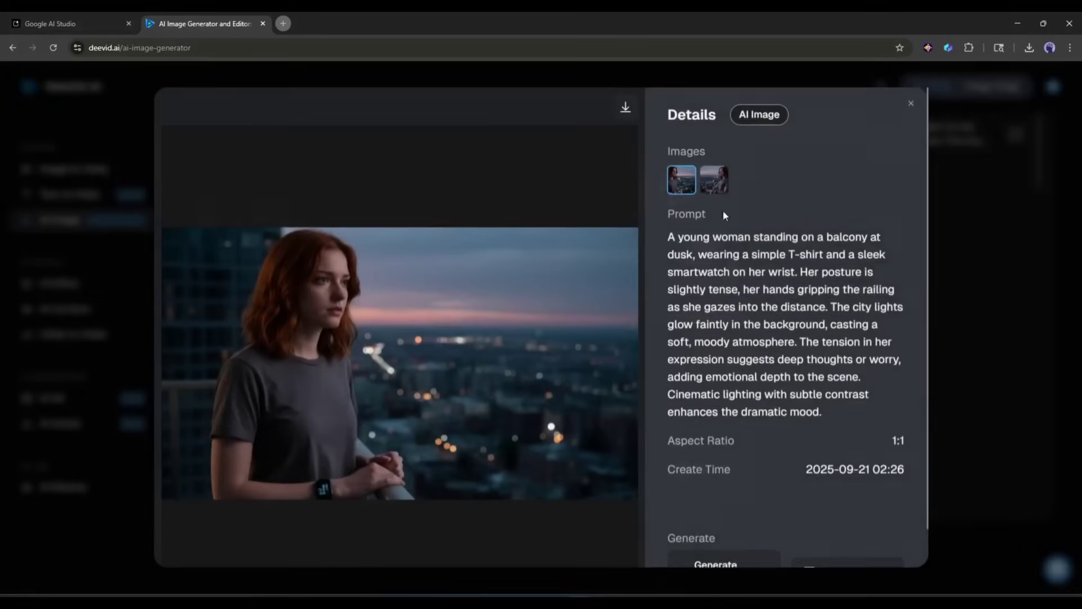
pyautogui.click(1011, 229)
# Download the second balcony image, with the woman holding the railing, and close its details.
pyautogui.click(676, 225)
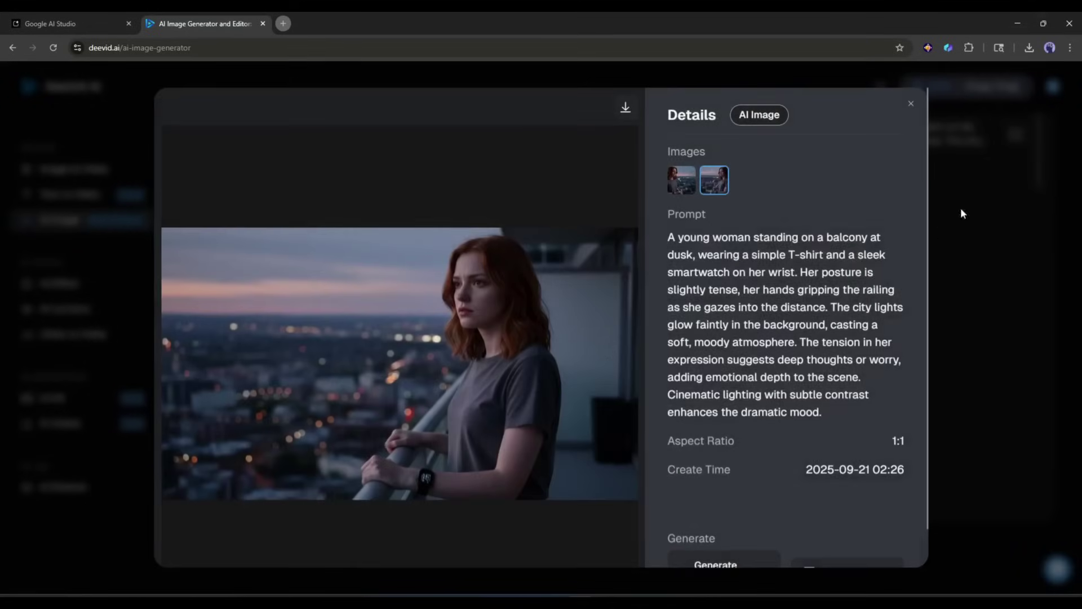
pyautogui.click(626, 108)
pyautogui.click(911, 107)
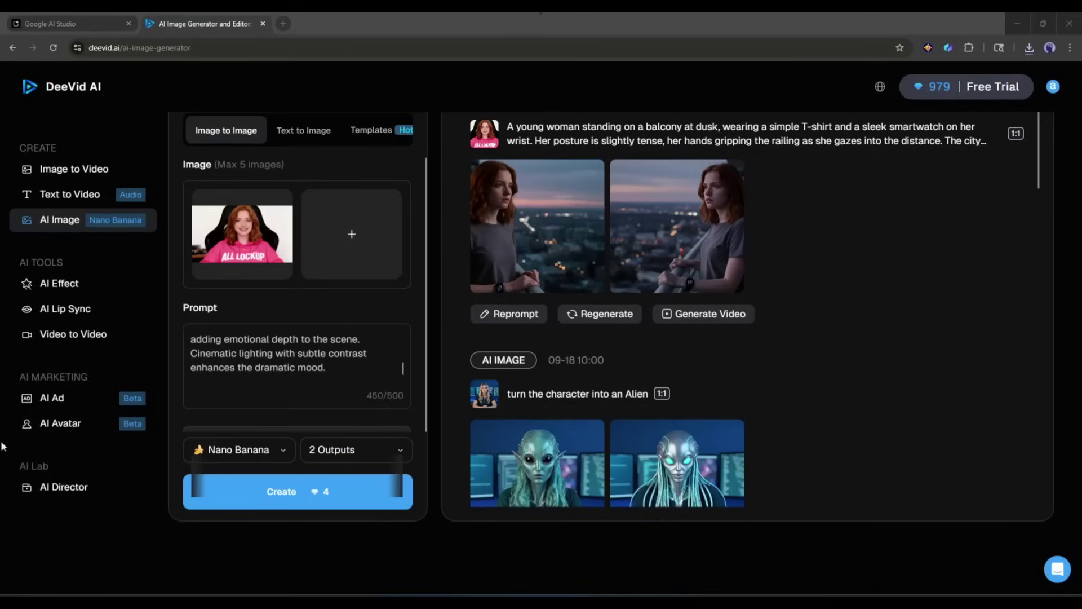
# Replace the reference image with the downloaded balcony picture and generate with the prompt "remove the character from the image".
pyautogui.doubleClick(252, 262)
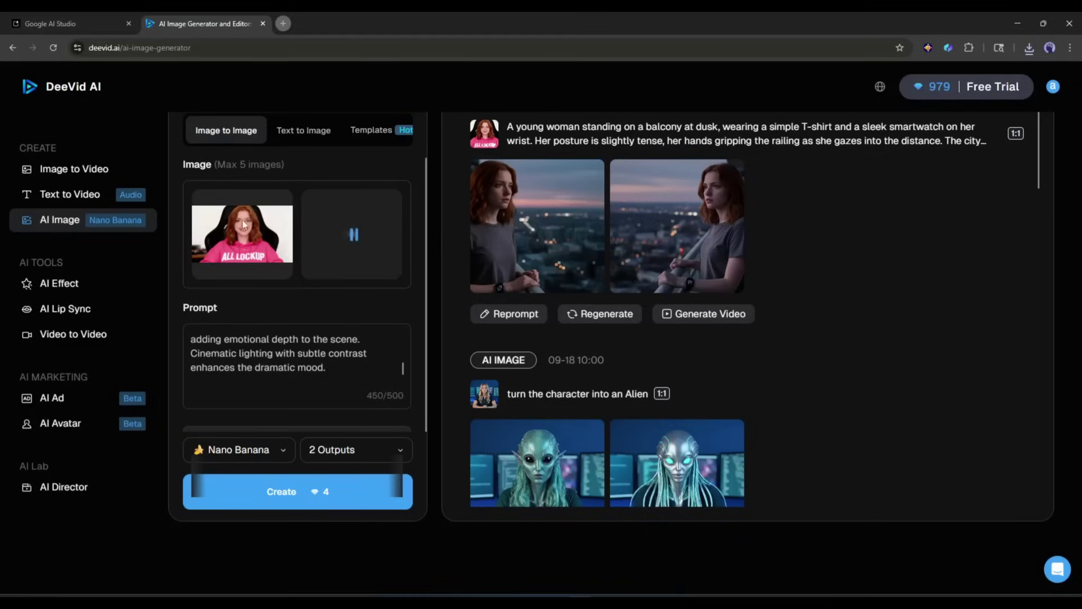
pyautogui.click(226, 351)
pyautogui.hotkey('ctrl', 'a')
pyautogui.write('remove the charact')
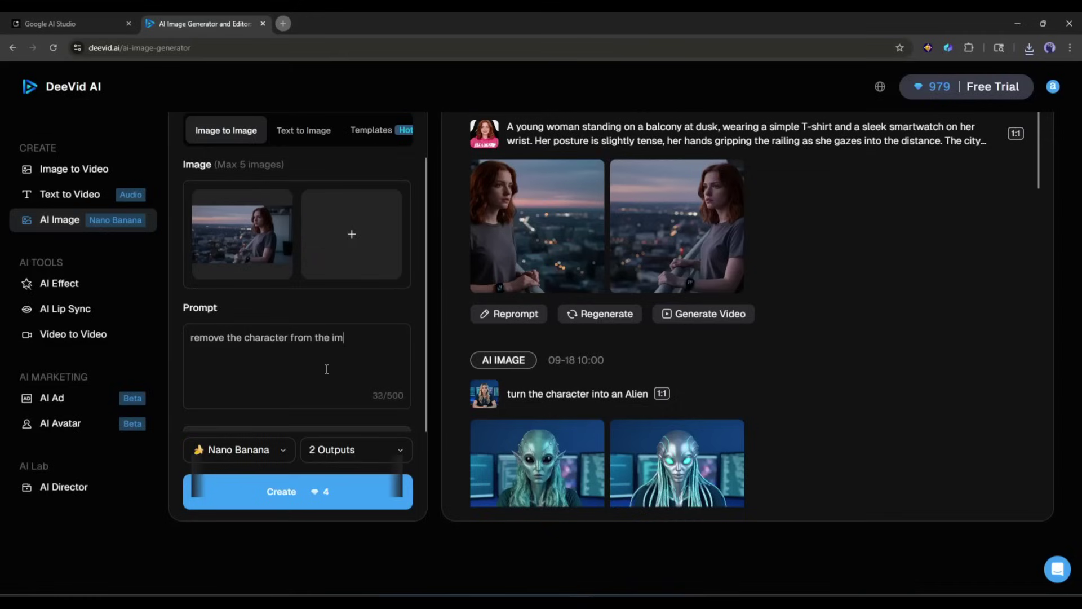
pyautogui.click(279, 489)
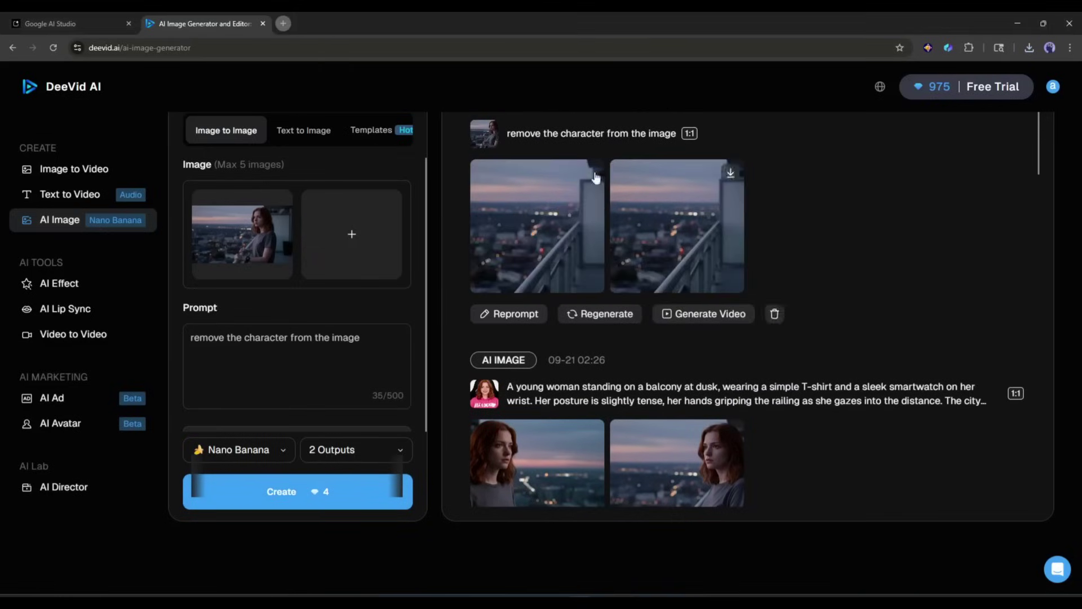
# Review the empty balcony results and download the second one.
pyautogui.click(533, 214)
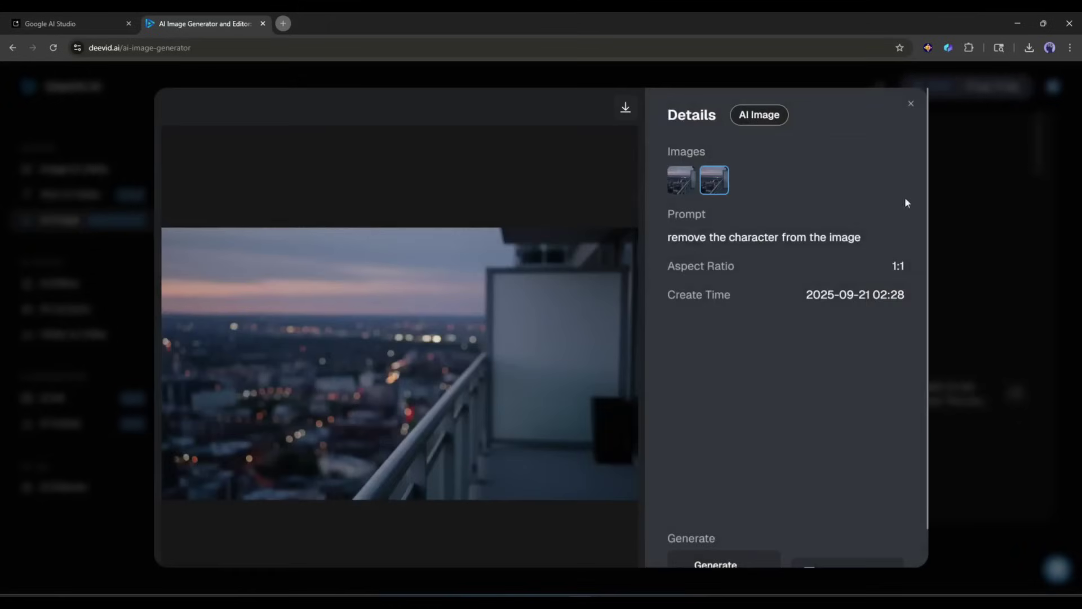
pyautogui.click(992, 215)
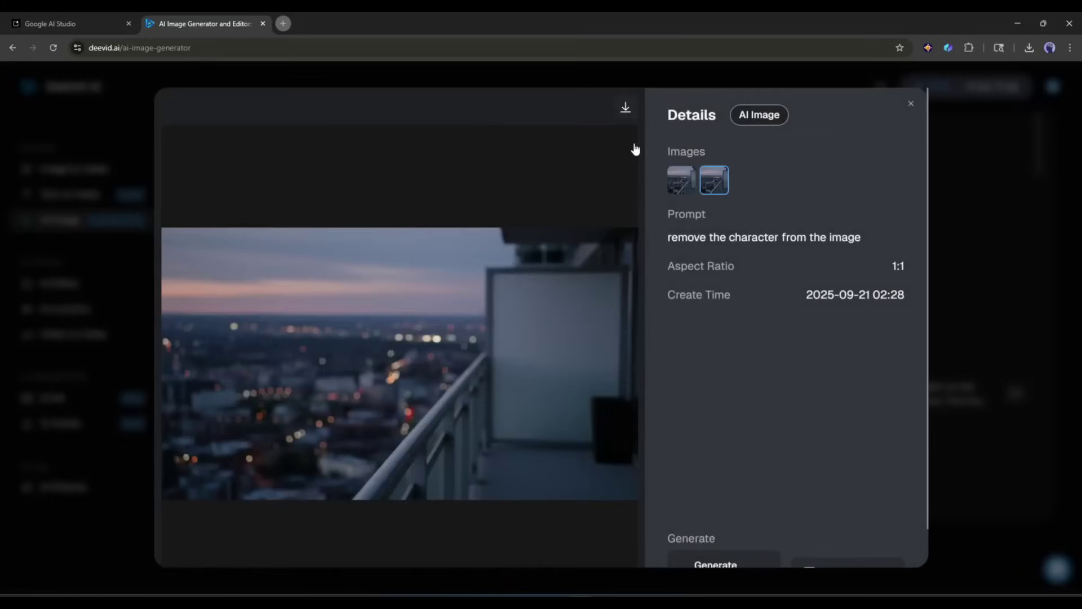
pyautogui.click(625, 107)
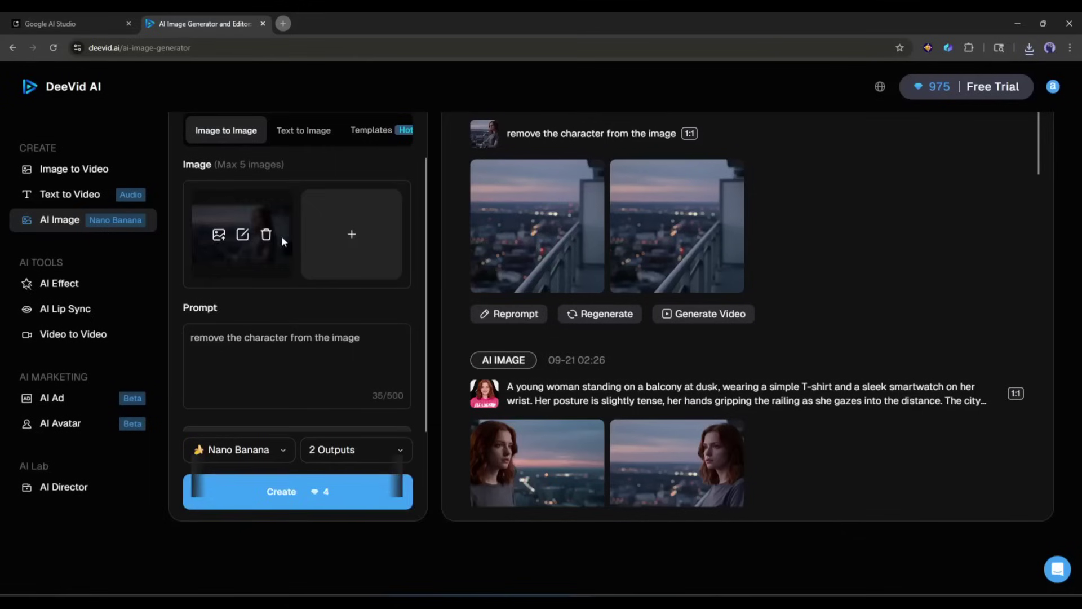
# Replace the reference image with two images: the woman in the pink hoodie and the empty balcony.
pyautogui.click(264, 234)
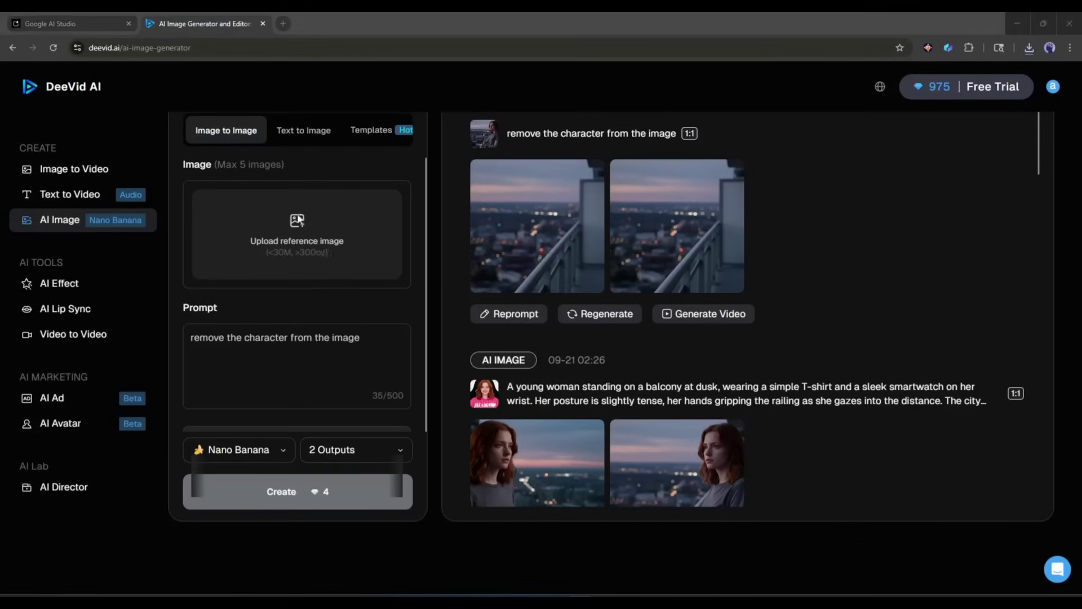
pyautogui.click(299, 240)
pyautogui.doubleClick(617, 324)
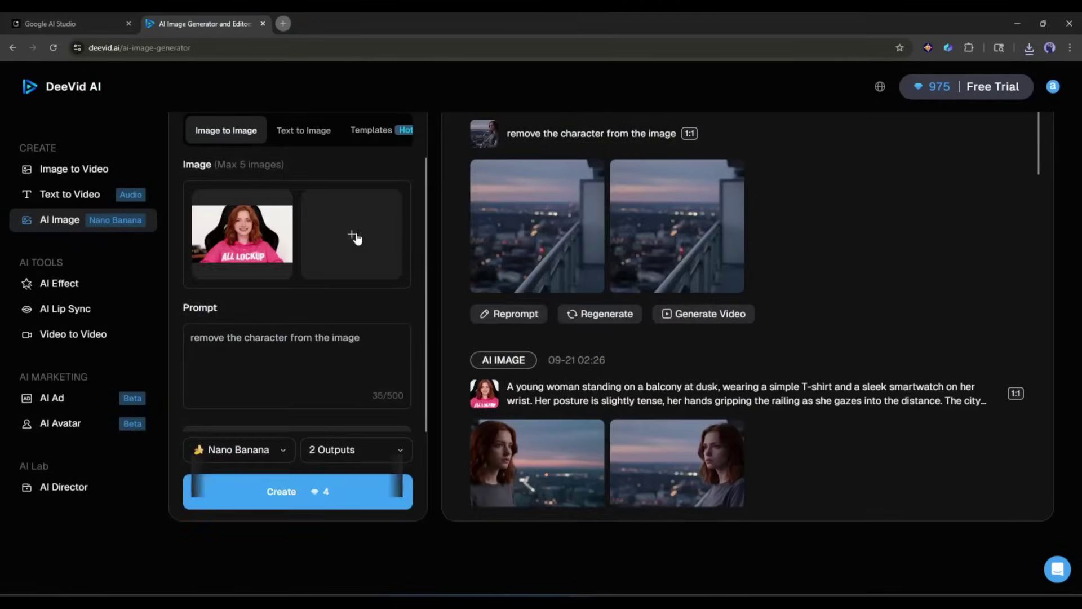
pyautogui.scroll(1, 279, 286)
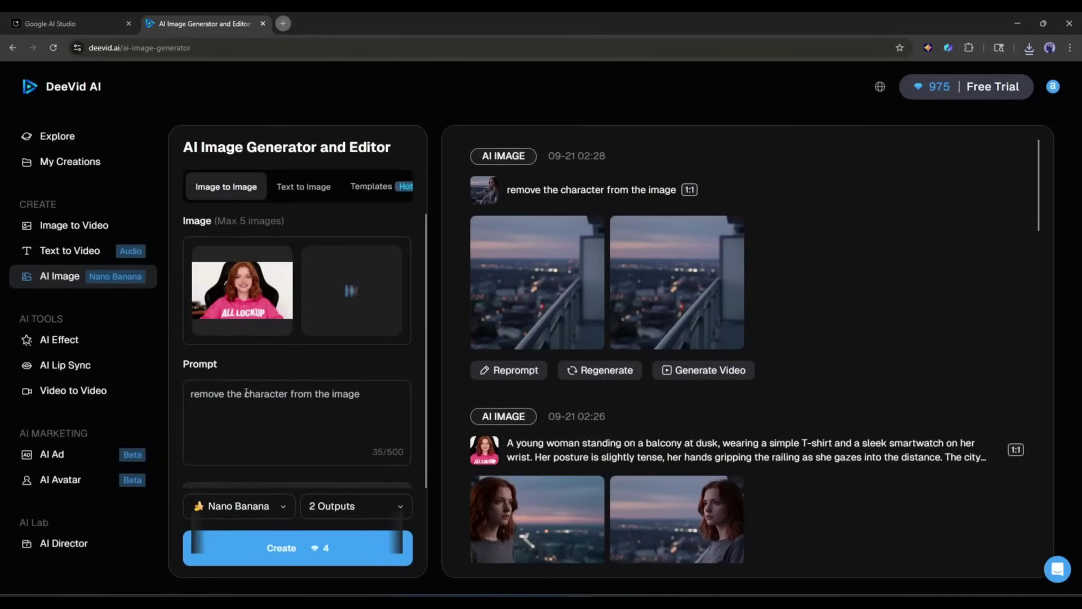
# Generate from a new prompt placing the character on the Balcony [Image 2], dressed like a Viking warrior with a polished battle axe and round wooden shield.
pyautogui.tripleClick(277, 405)
pyautogui.press('BackSpace')
pyautogui.write('The')
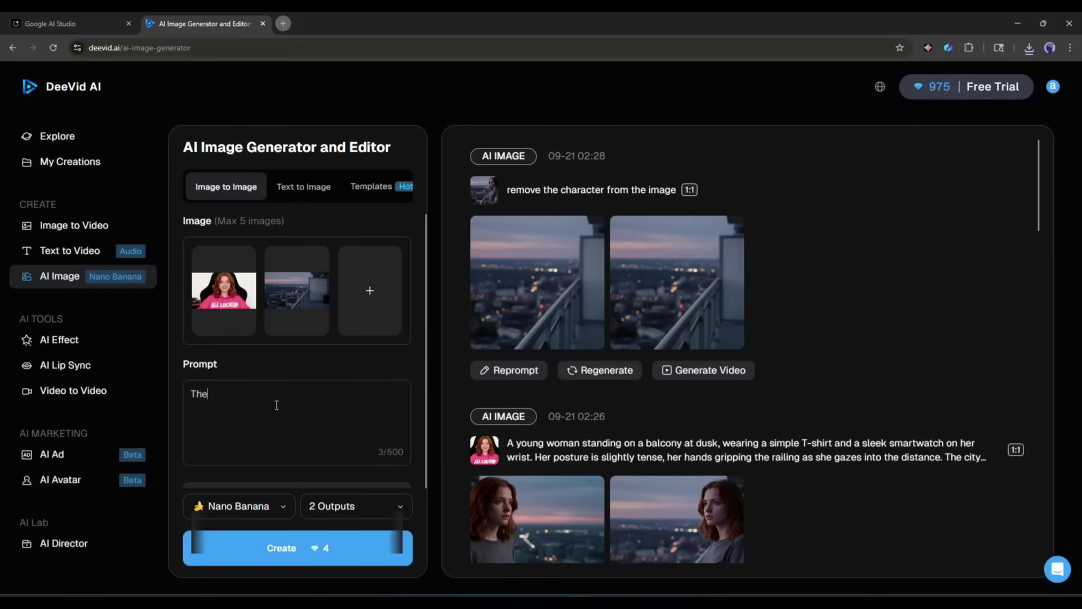
pyautogui.write(' charcater')
pyautogui.hotkey('ctrl', 'a')
pyautogui.write('The Character is now standing on the Balcony (Image 2) She wears a deep blue Viking warrior.  She holds a polished battle axe with engravings in one hand, while a round wooden shield with Nordic symbols on other hand.')
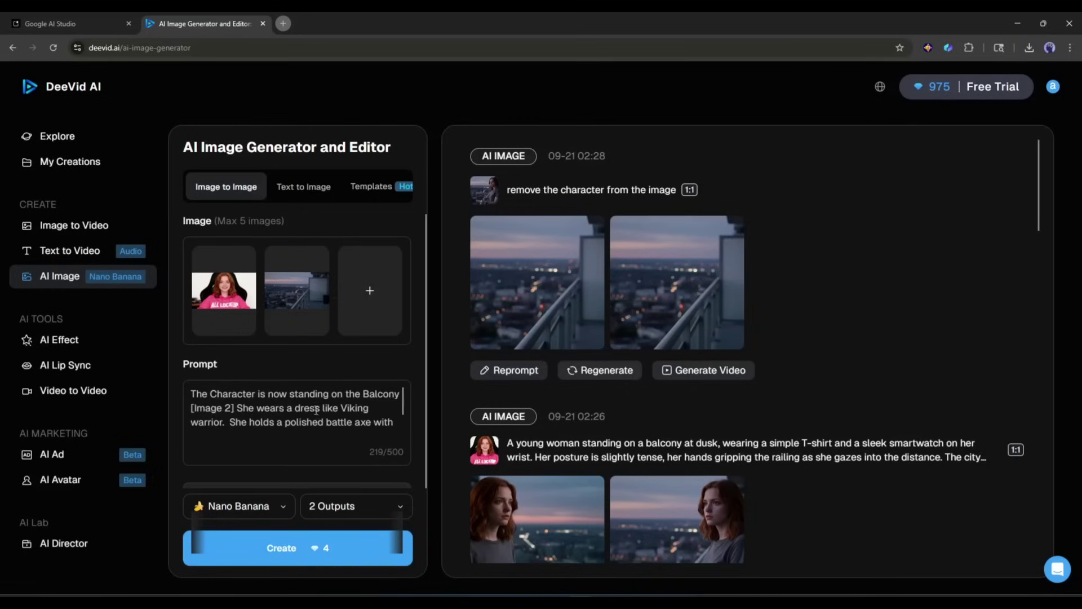
pyautogui.scroll(-2, 306, 415)
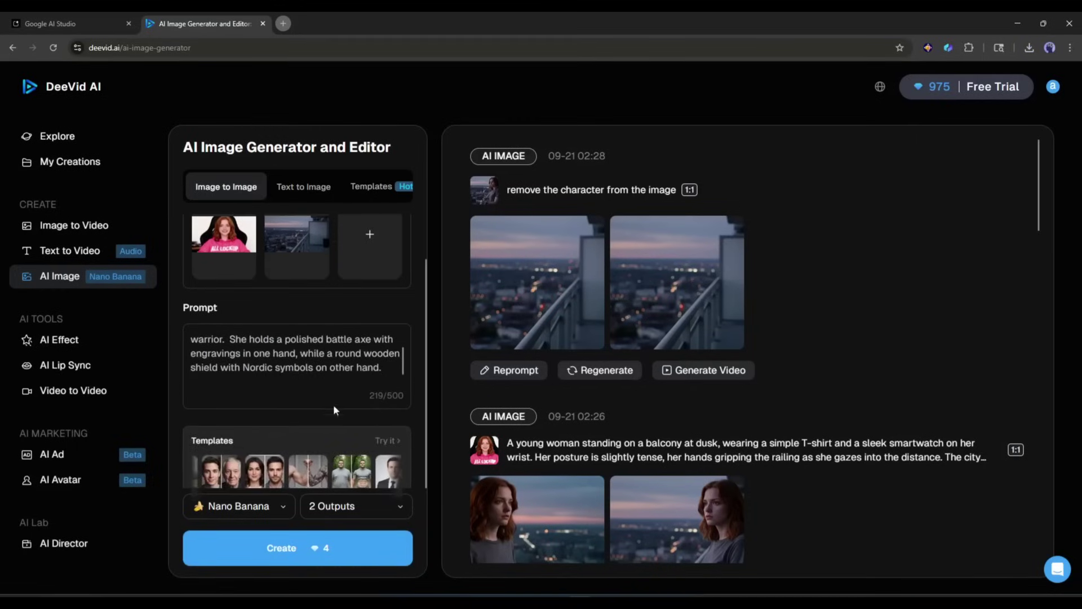
pyautogui.click(274, 560)
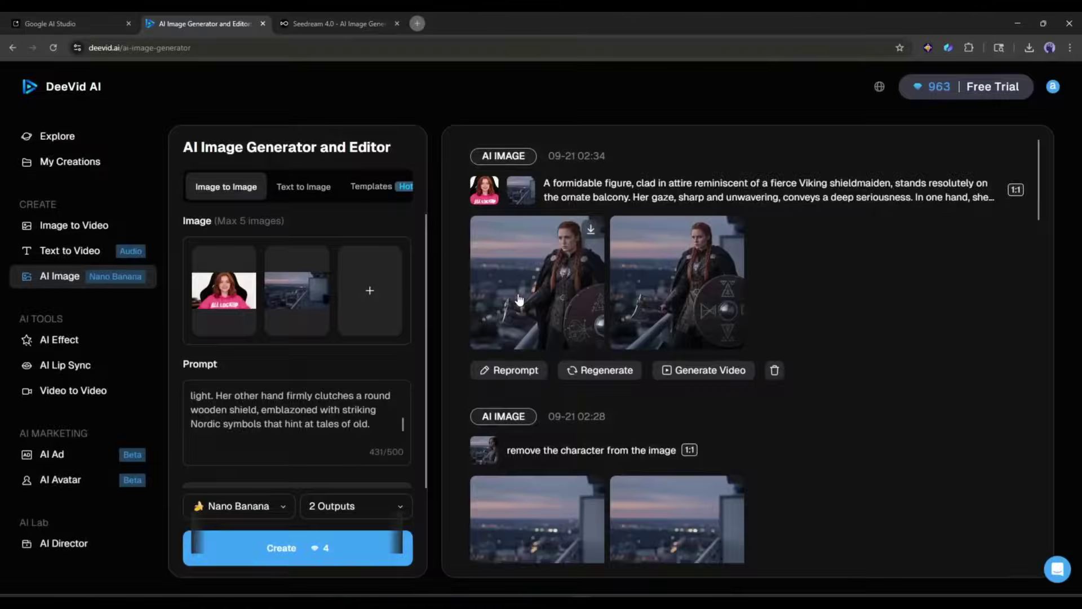
# Download the first generated Viking shieldmaiden image and close its details.
pyautogui.click(519, 299)
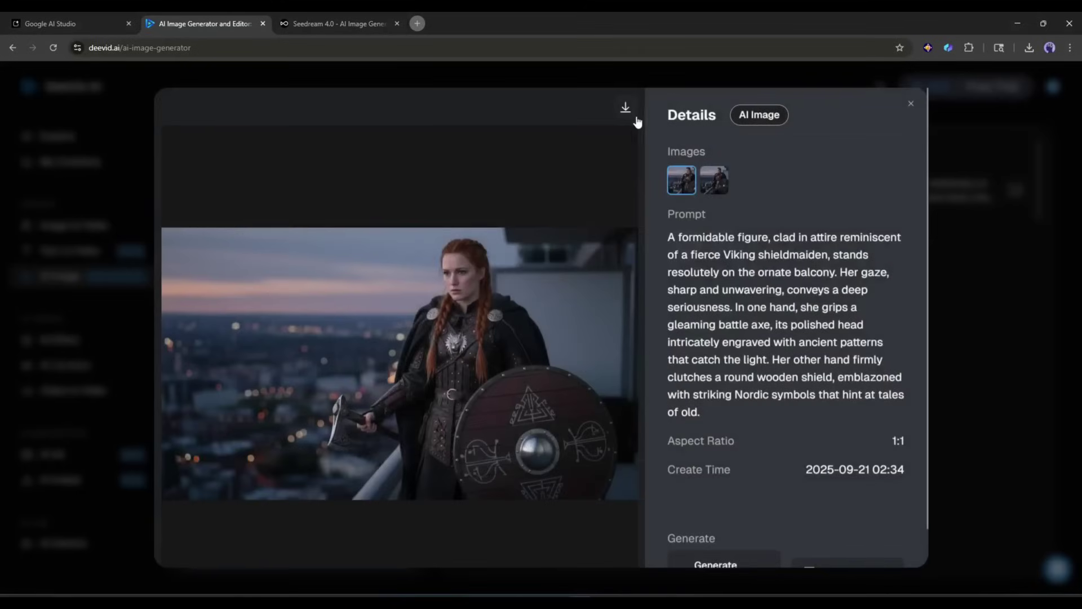
pyautogui.click(635, 117)
pyautogui.click(1023, 324)
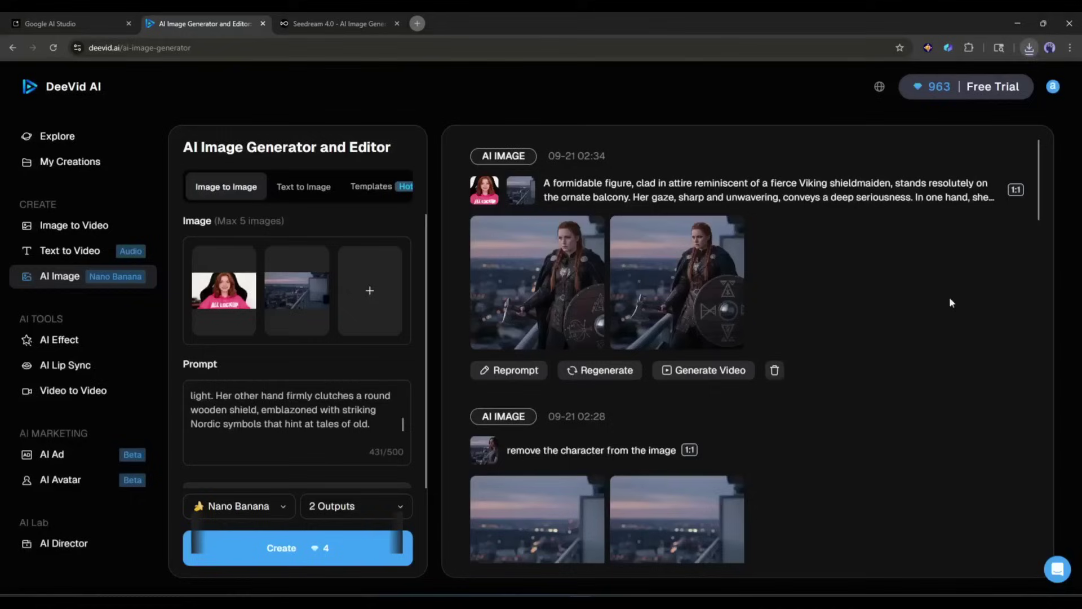
pyautogui.scroll(-8, 583, 444)
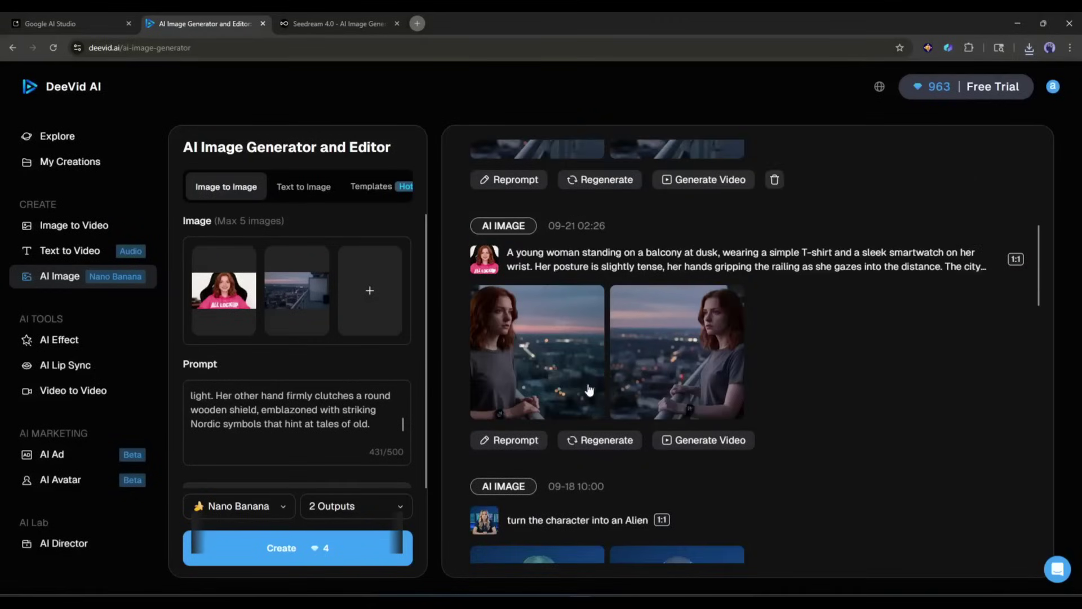
pyautogui.scroll(3, 533, 372)
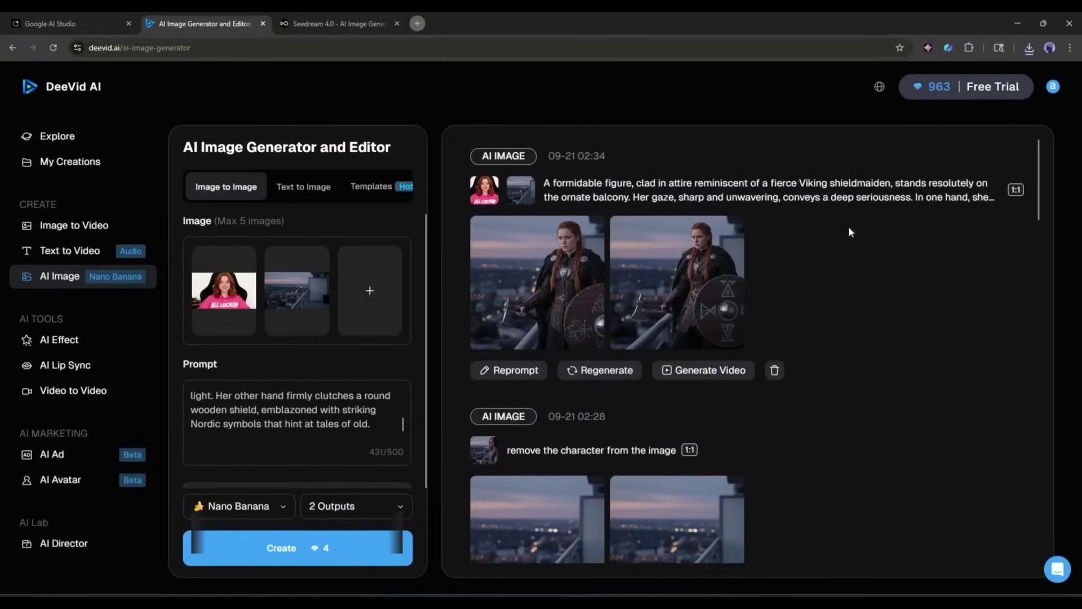
pyautogui.scroll(-3, 519, 353)
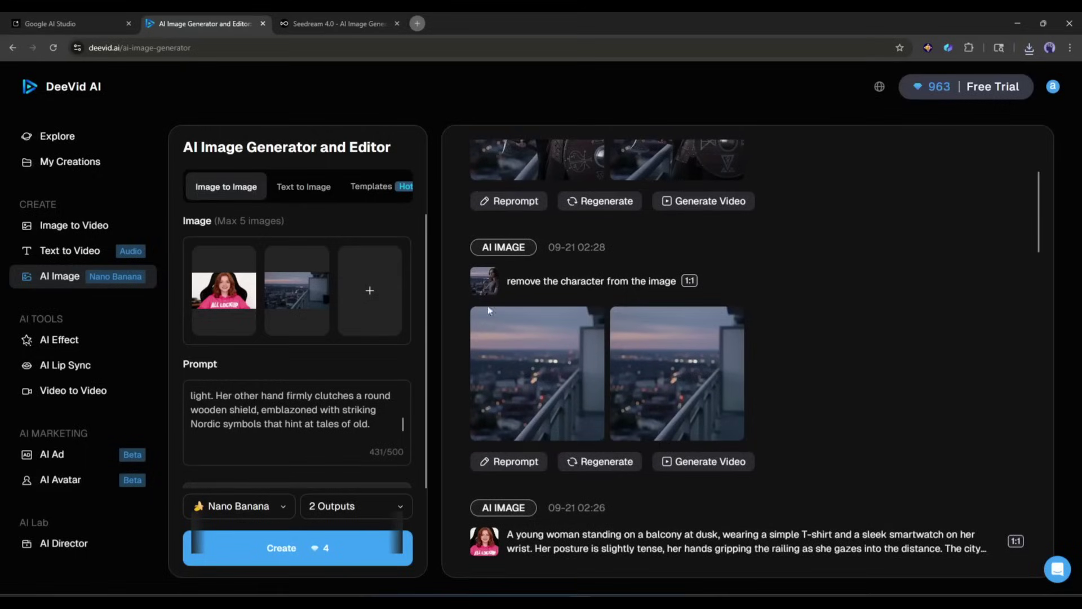
# Open Image to Video, look through its modes, and upload the image of the woman in the grey T-shirt on the balcony as start image.
pyautogui.scroll(1, 490, 311)
pyautogui.click(90, 226)
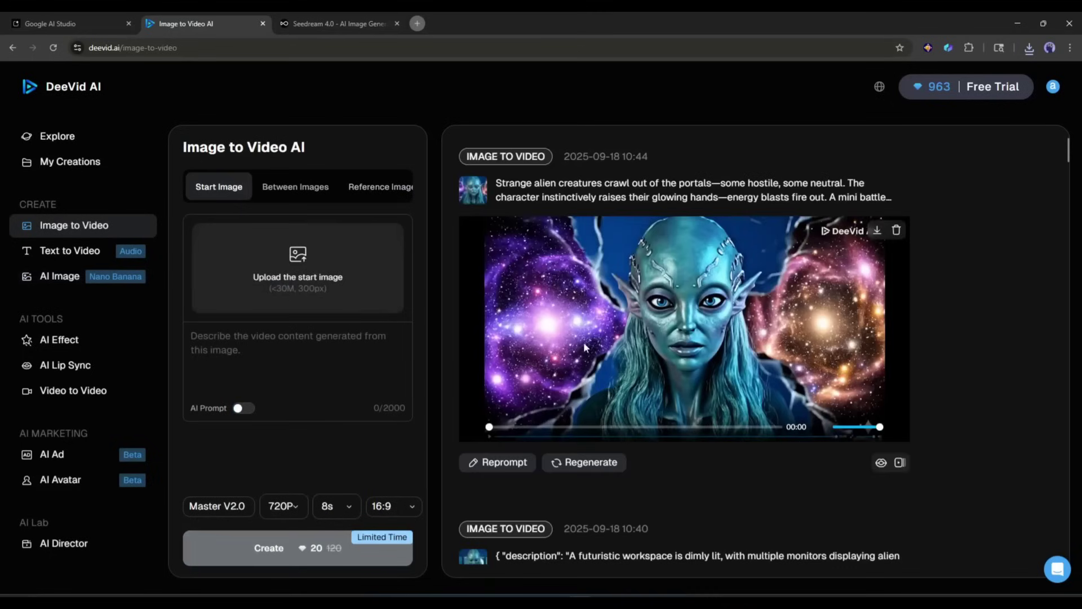
pyautogui.click(324, 189)
pyautogui.click(263, 270)
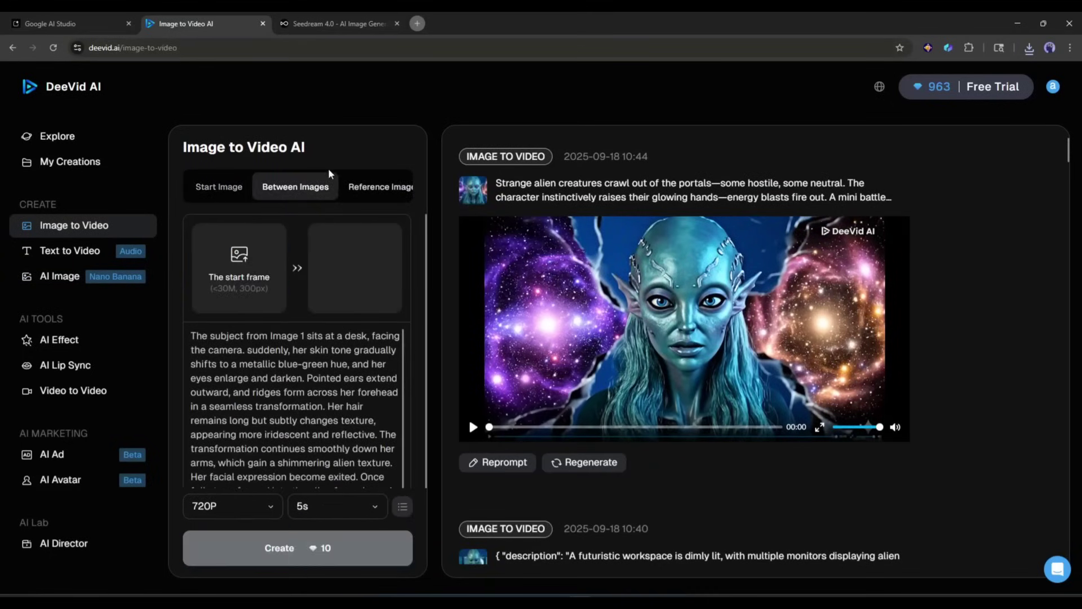
pyautogui.click(380, 195)
pyautogui.click(219, 187)
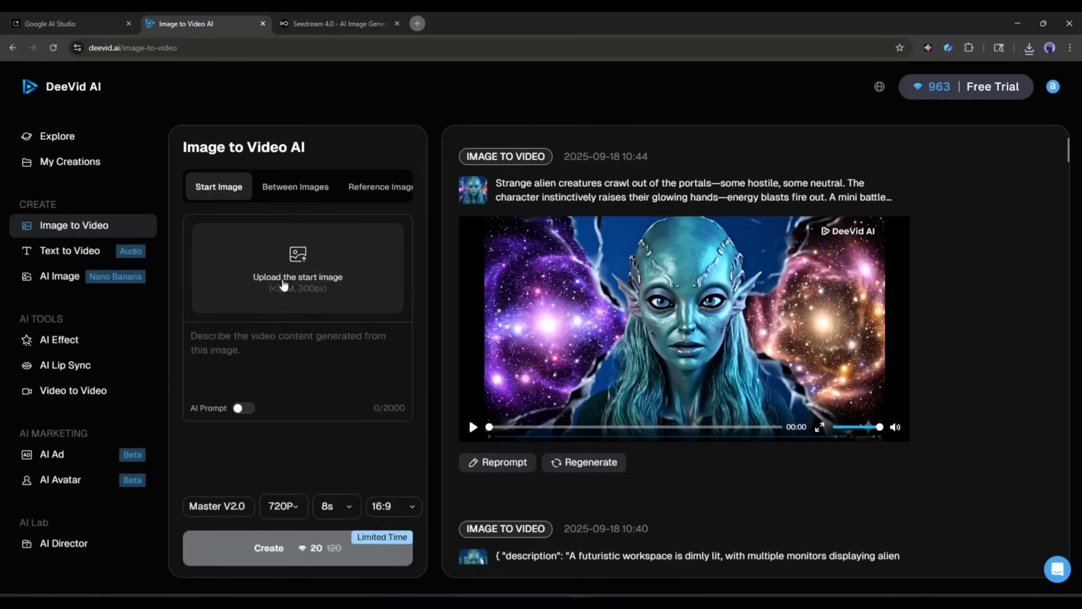
pyautogui.click(297, 262)
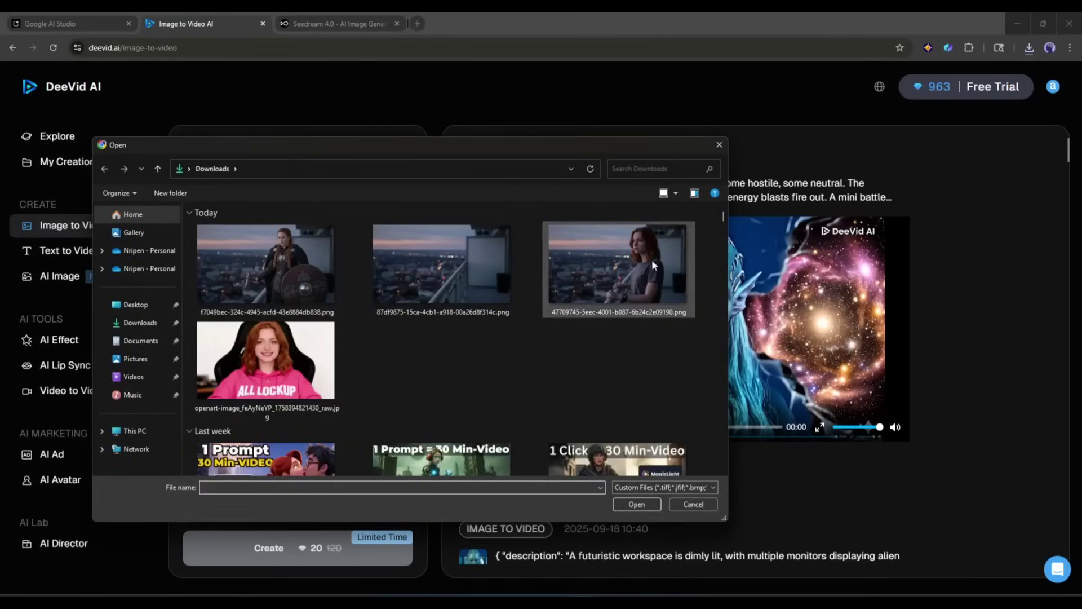
pyautogui.doubleClick(634, 264)
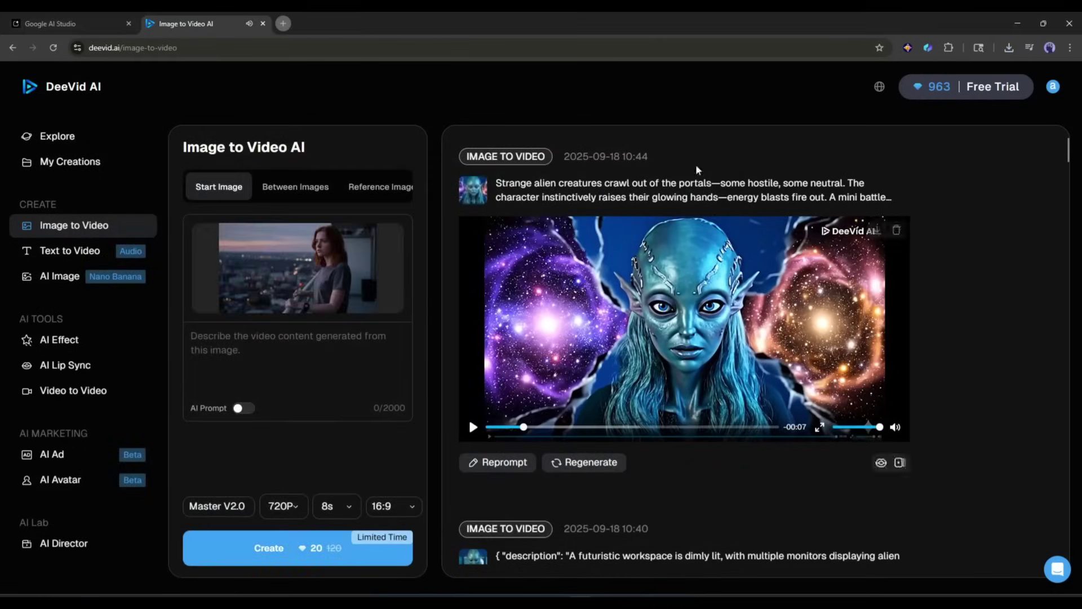
# Add a prompt where a robotic voice says "We have been attacked." and the woman replies "I am Just Coming Right Now.".
pyautogui.hotkey('ctrl', 'v')
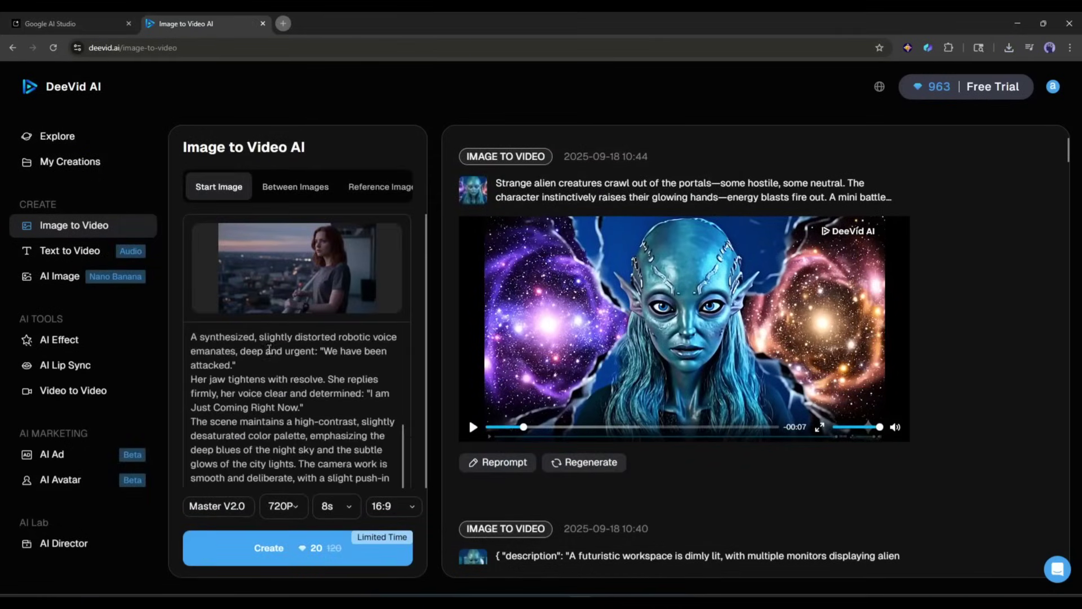
pyautogui.scroll(-2, 302, 393)
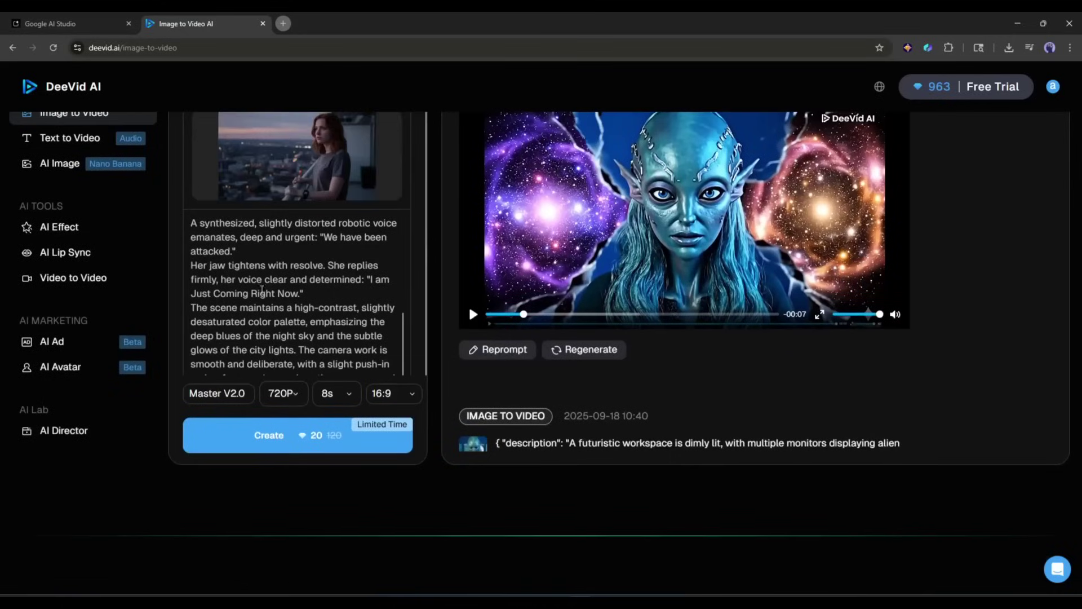
pyautogui.scroll(-3, 263, 290)
pyautogui.scroll(3, 154, 368)
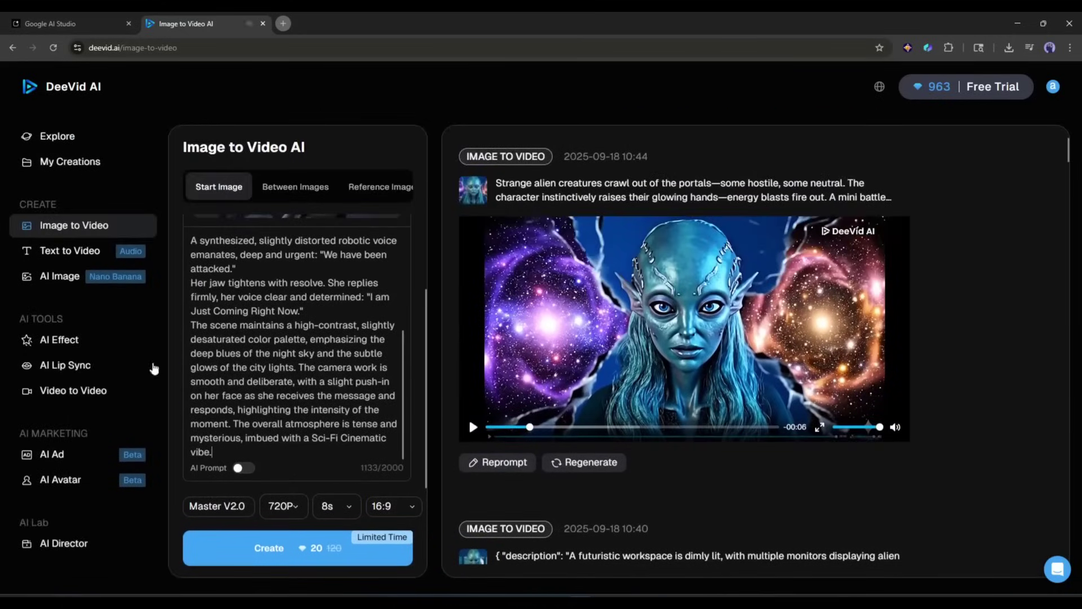
pyautogui.moveTo(248, 469)
# Choose Master V2.0 as the video model after checking the current and previous models.
pyautogui.click(215, 506)
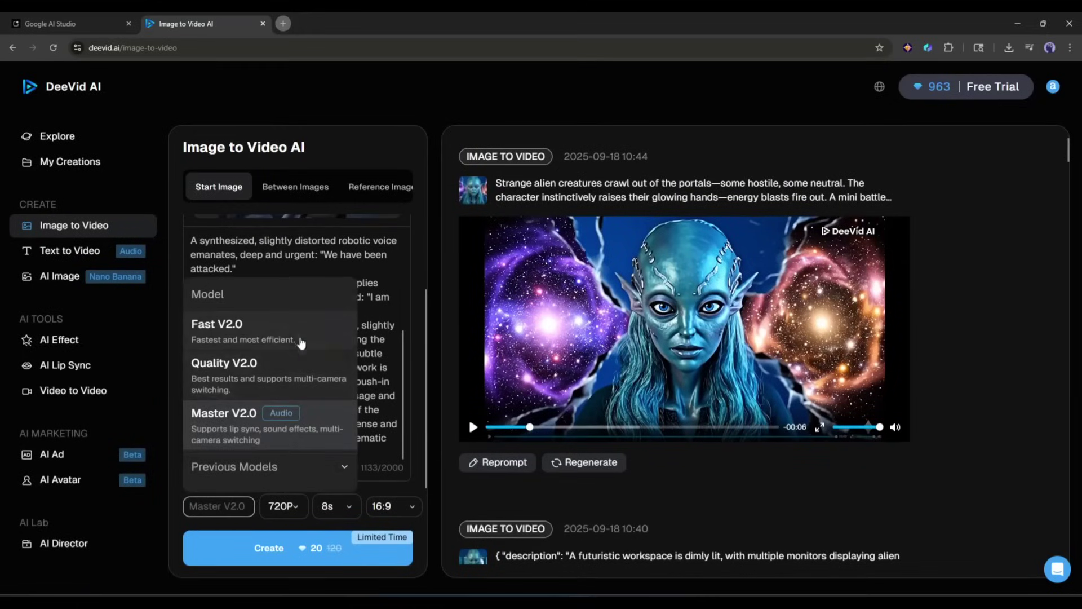
pyautogui.click(257, 474)
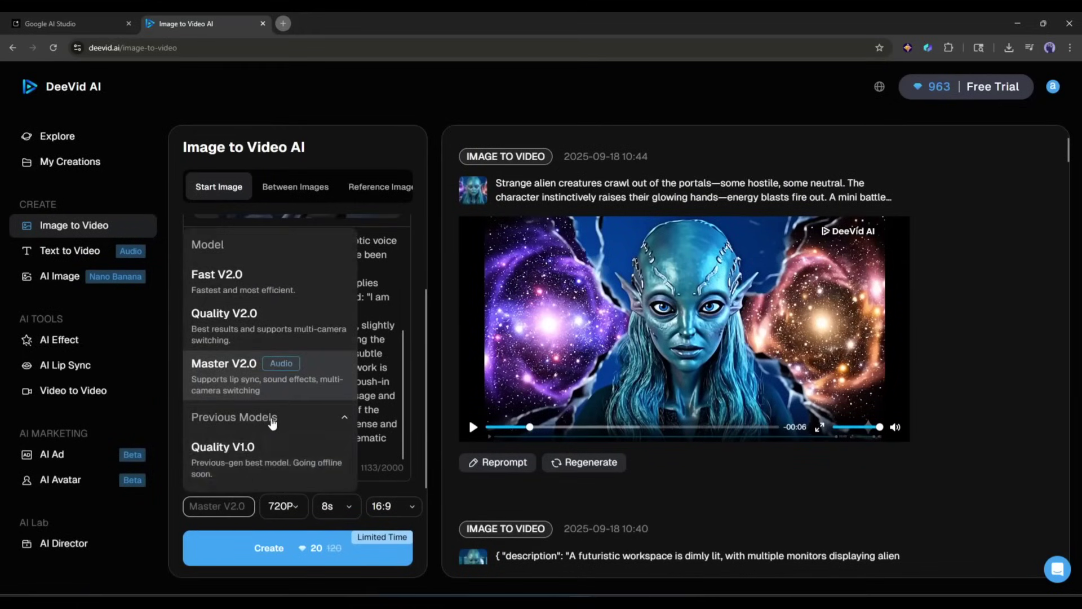
pyautogui.scroll(-2, 273, 423)
pyautogui.scroll(2, 273, 423)
pyautogui.click(237, 382)
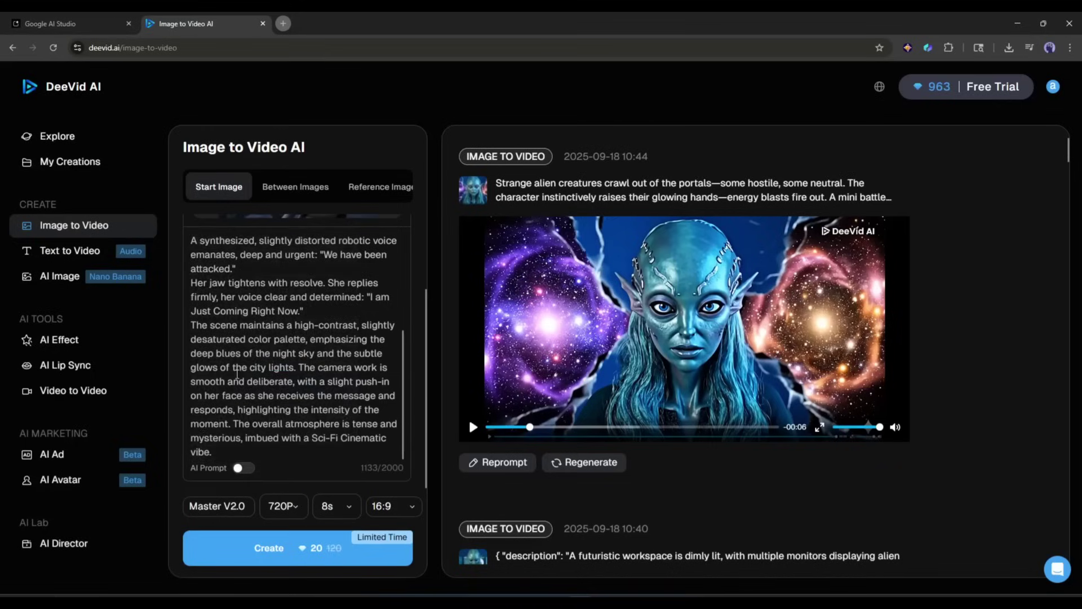
# Generate the balcony video at 720P, 8s and 16:9, and play the result from the start.
pyautogui.click(279, 506)
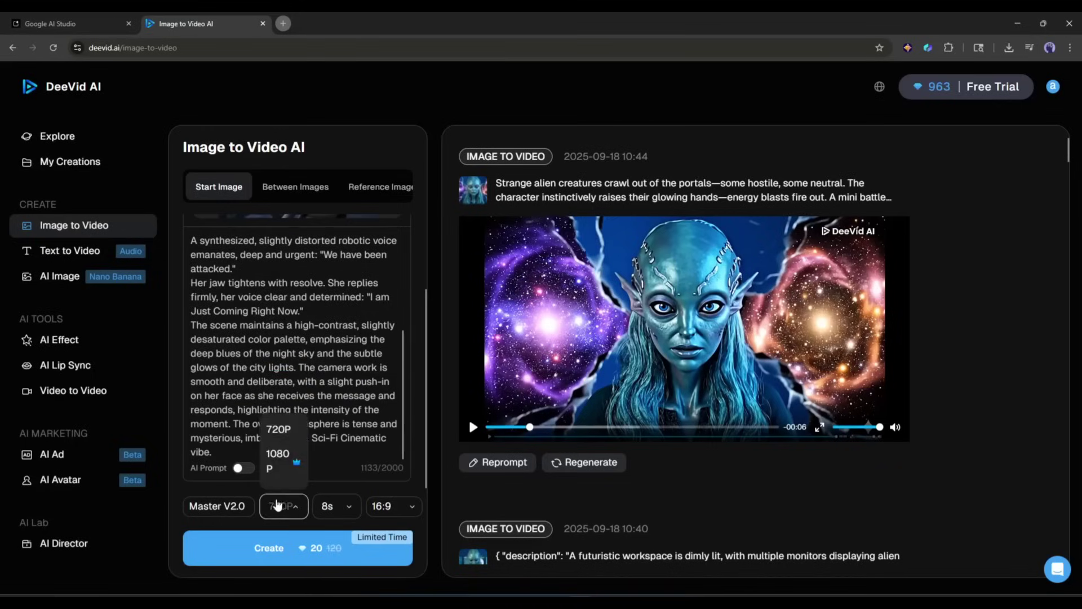
pyautogui.click(290, 431)
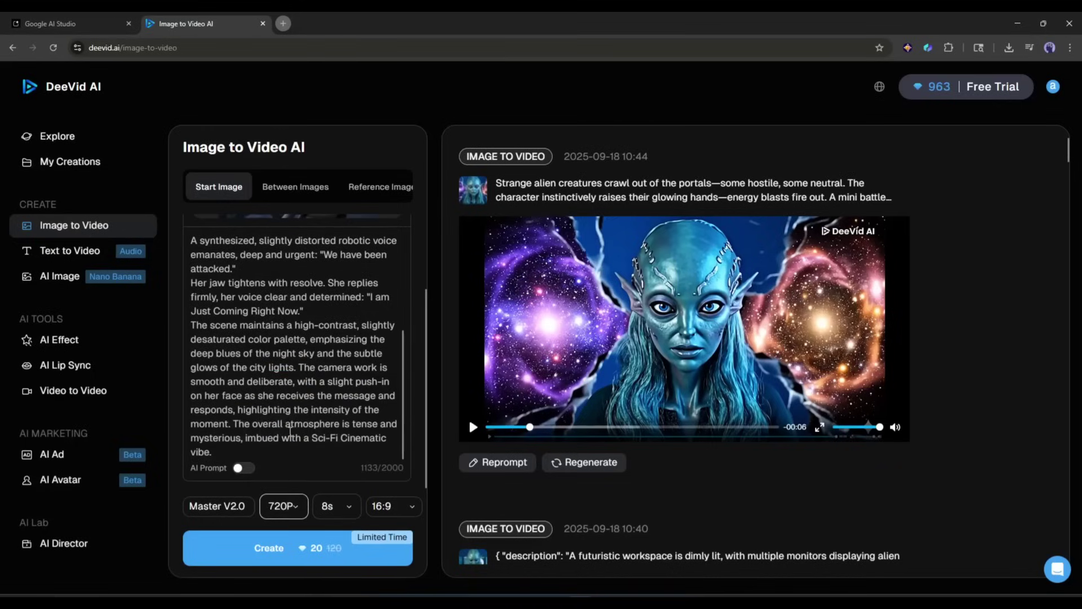
pyautogui.click(338, 508)
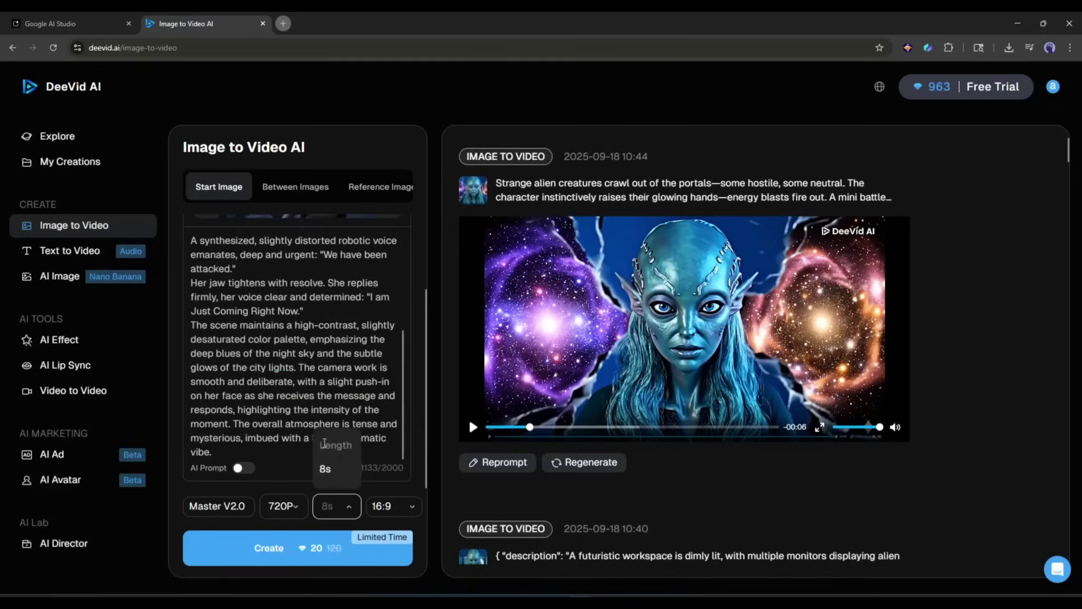
pyautogui.click(327, 473)
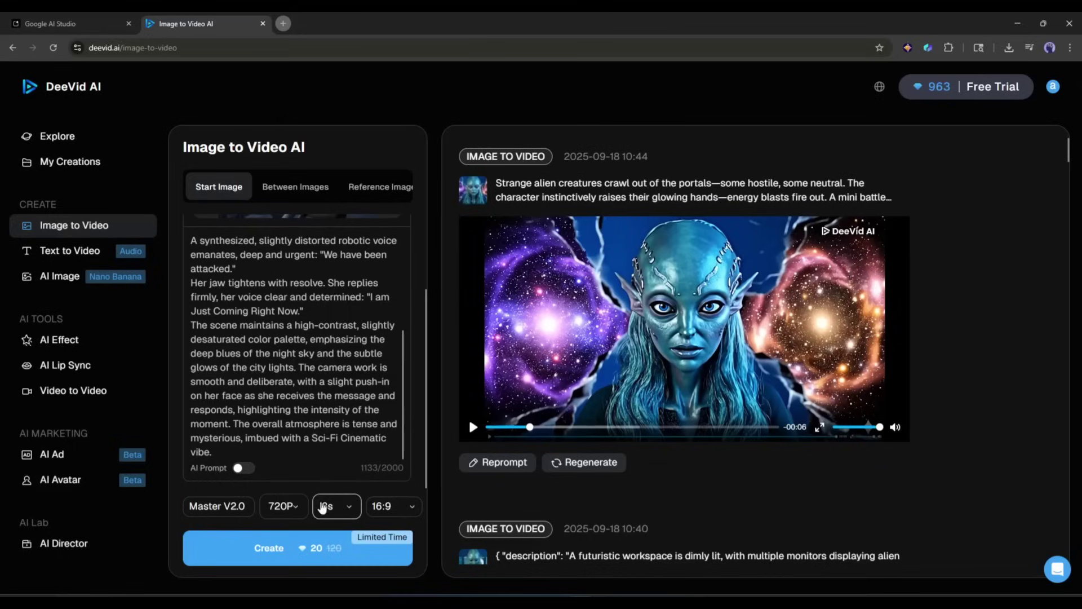
pyautogui.click(392, 514)
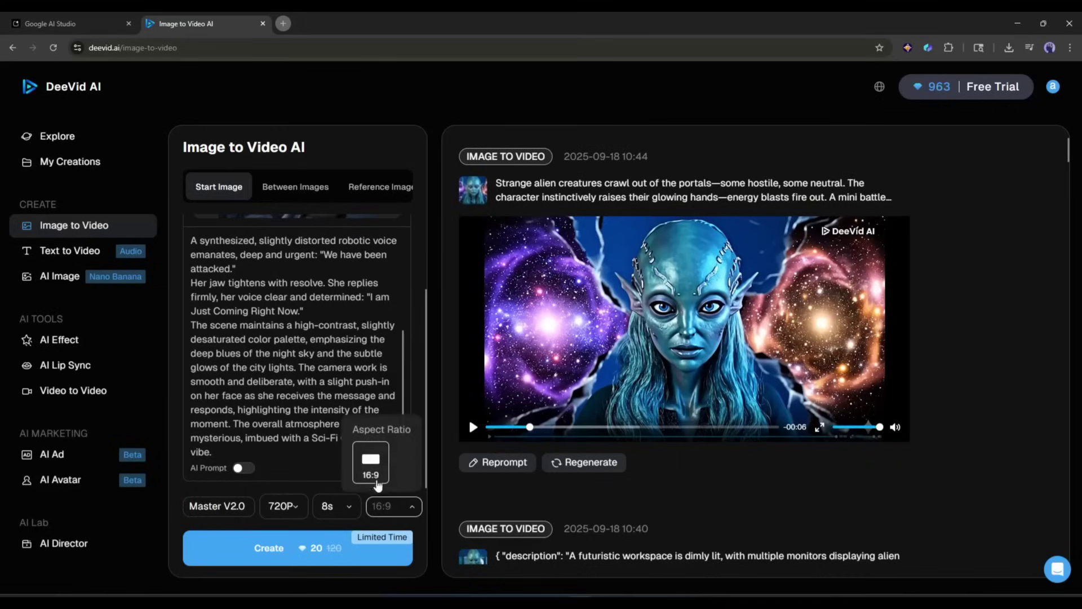
pyautogui.click(371, 459)
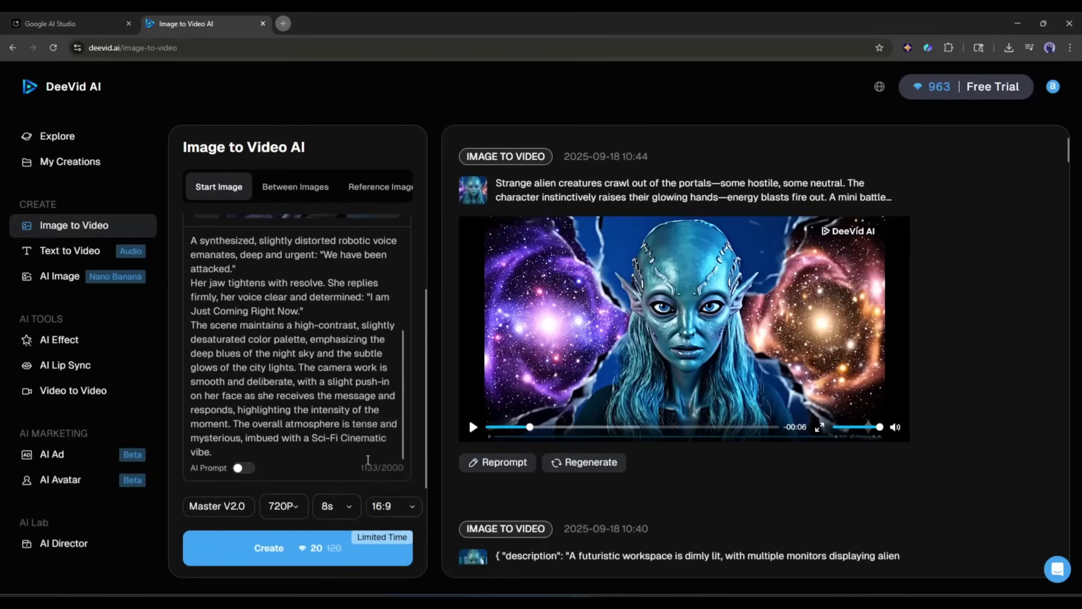
pyautogui.click(268, 552)
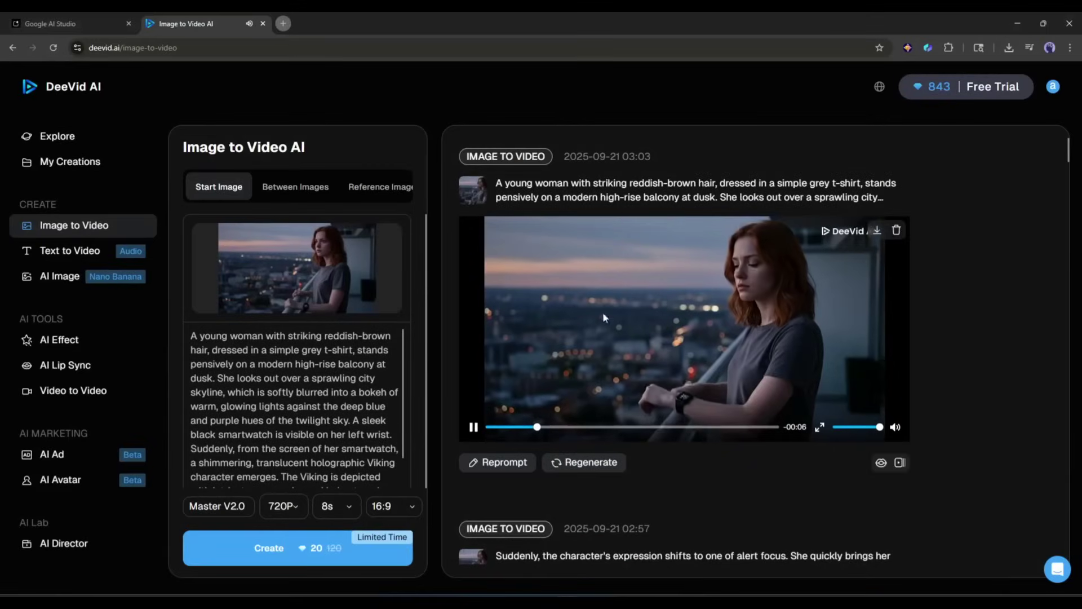
pyautogui.click(489, 426)
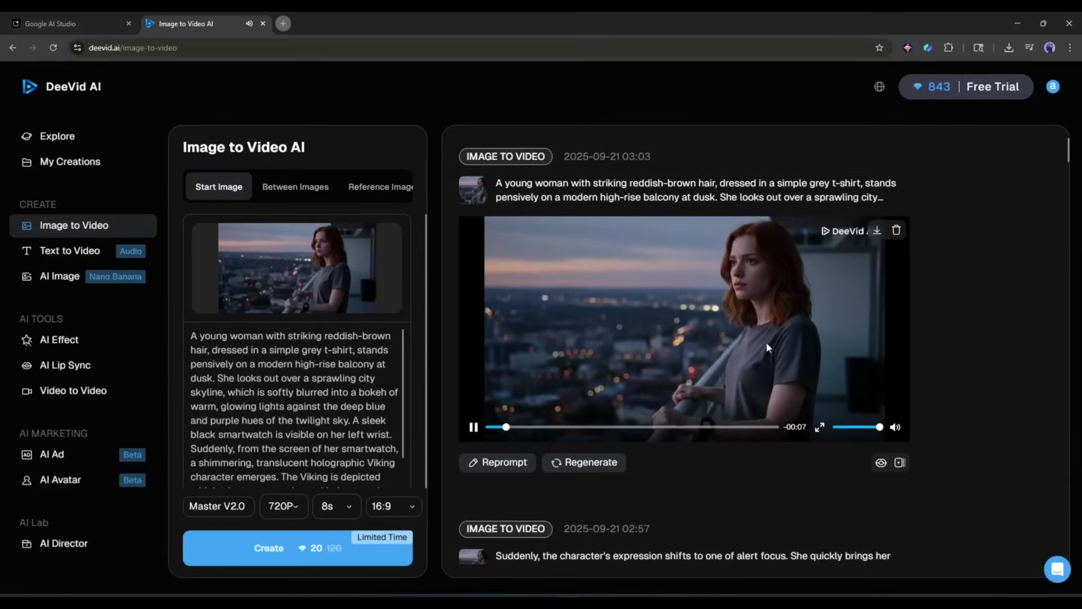
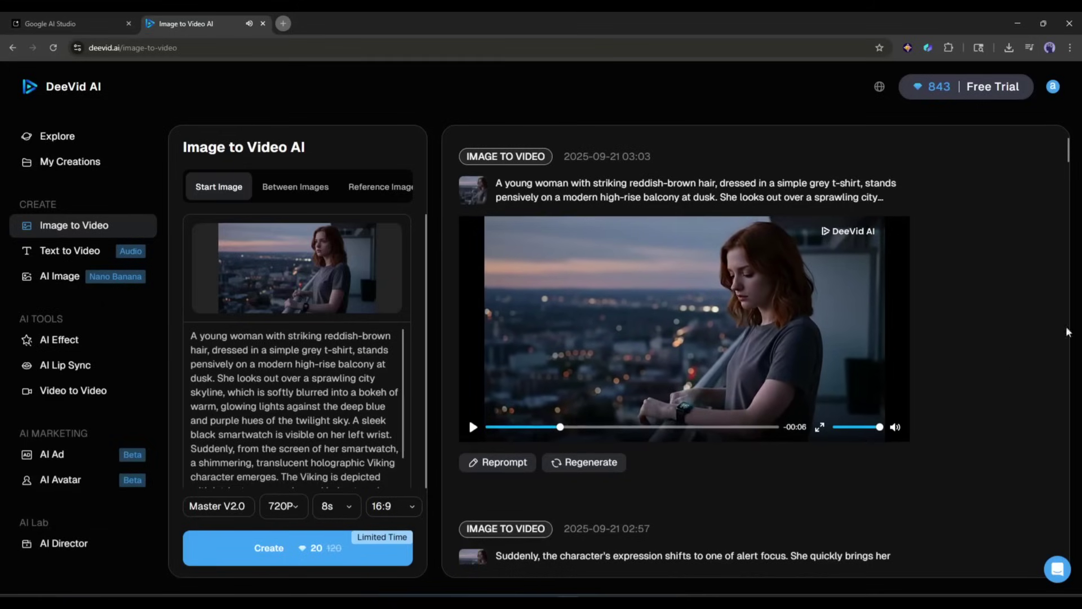
# Replace the start image with the Viking warrior image and the prompt with one where she declares "I was waiting for this all the years." and hurls her axe skyward.
pyautogui.click(281, 269)
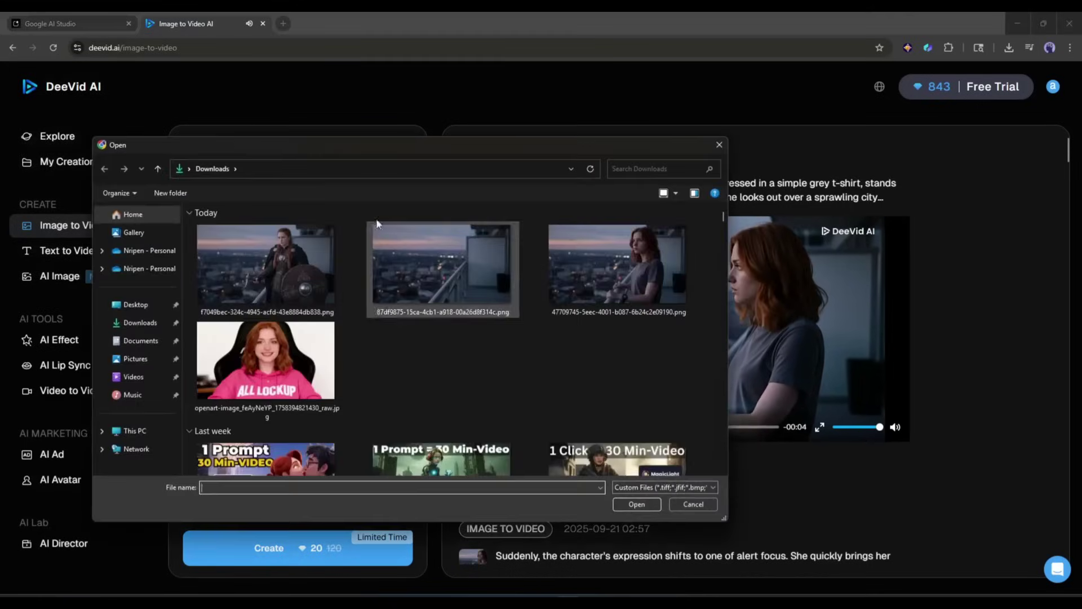
pyautogui.doubleClick(265, 261)
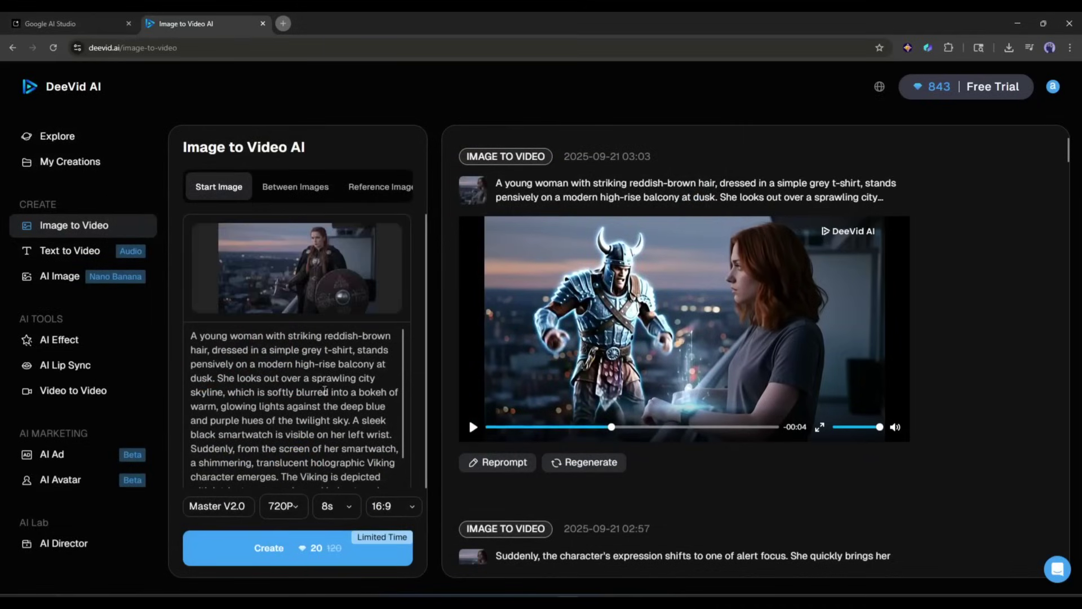
pyautogui.hotkey('ctrl', 'a')
pyautogui.hotkey('ctrl', 'v')
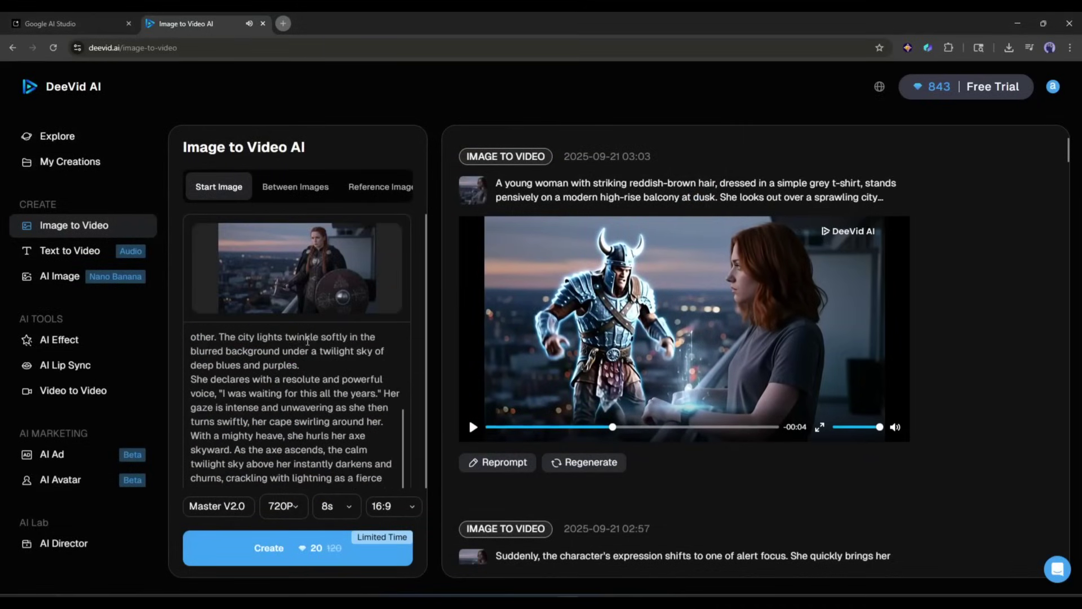
pyautogui.scroll(10, 284, 350)
pyautogui.scroll(-10, 285, 350)
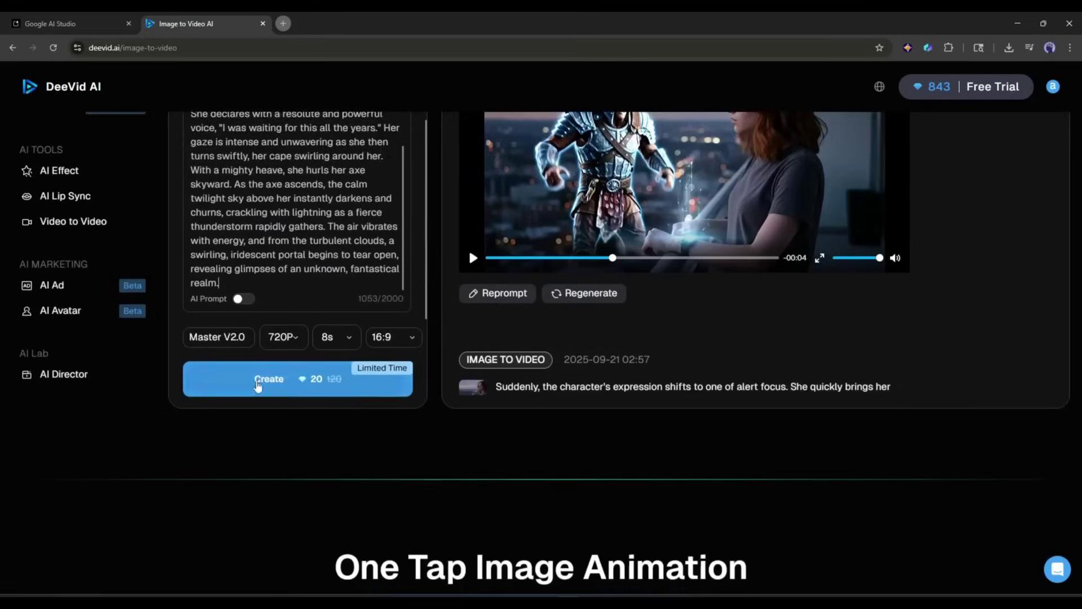
# Check the Master V2.0, 720P, 8s and 16:9 settings and generate the Viking warrior video.
pyautogui.scroll(-1, 258, 386)
pyautogui.click(234, 280)
pyautogui.click(284, 282)
pyautogui.click(330, 282)
pyautogui.click(386, 282)
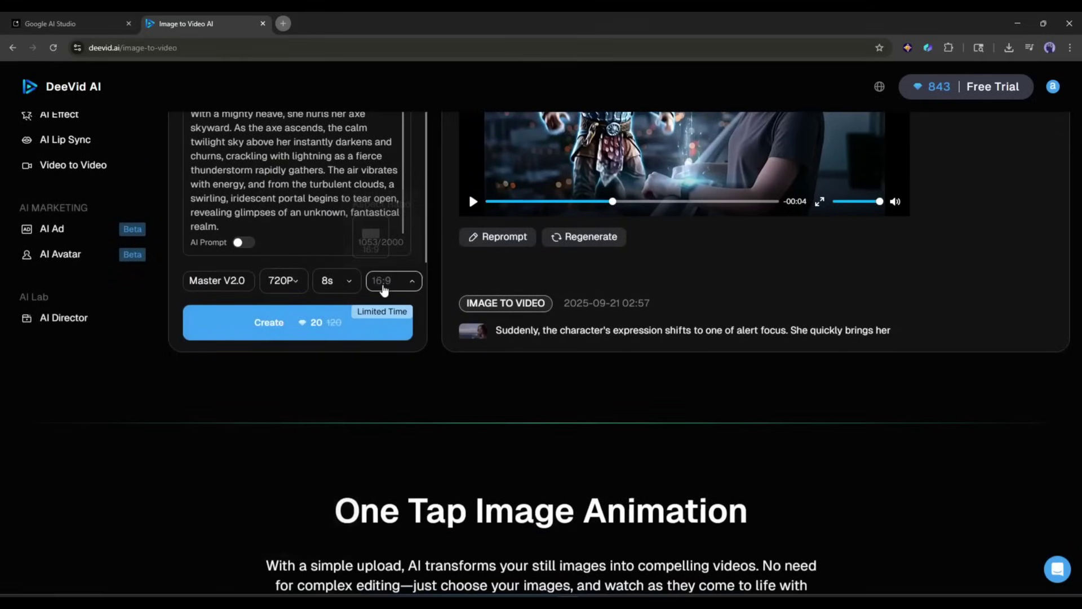
pyautogui.click(330, 307)
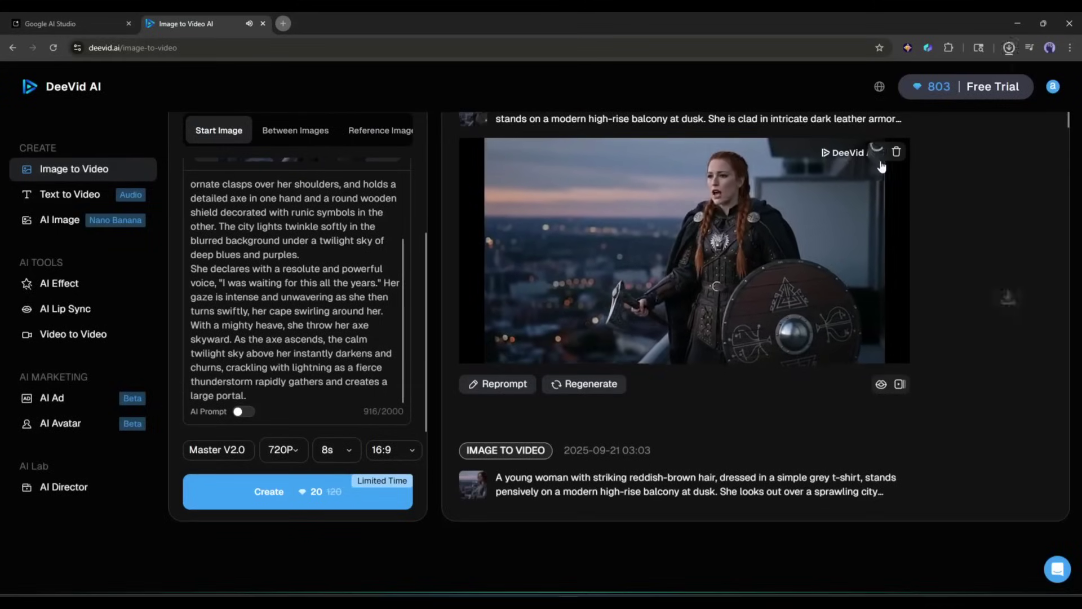
# Switch to CapCut and place the balcony clip on the timeline, followed by the Viking warrior clip.
pyautogui.click(984, 351)
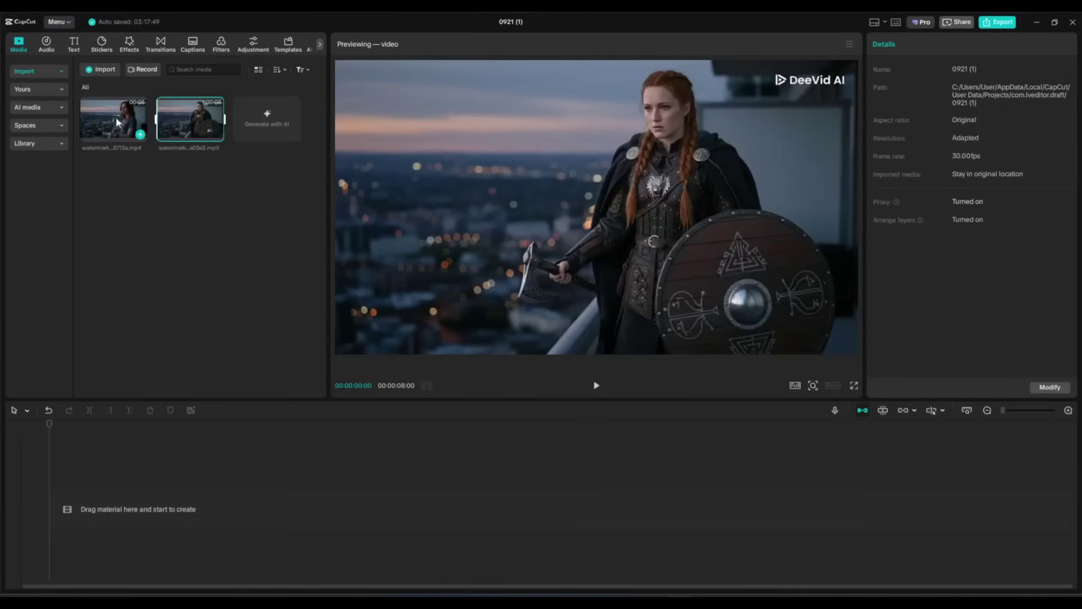
pyautogui.moveTo(112, 119); pyautogui.dragTo(154, 494)
pyautogui.moveTo(185, 117); pyautogui.dragTo(545, 438)
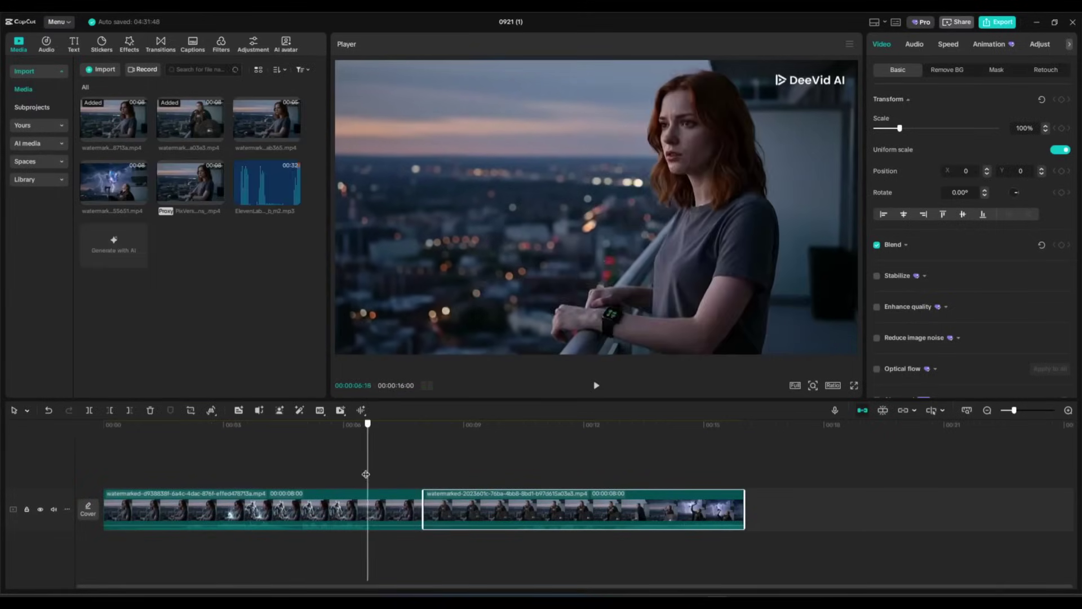
# Examine the end of the balcony clip, including in full screen, and move on to the beginning of the Viking clip.
pyautogui.moveTo(365, 474); pyautogui.dragTo(403, 497)
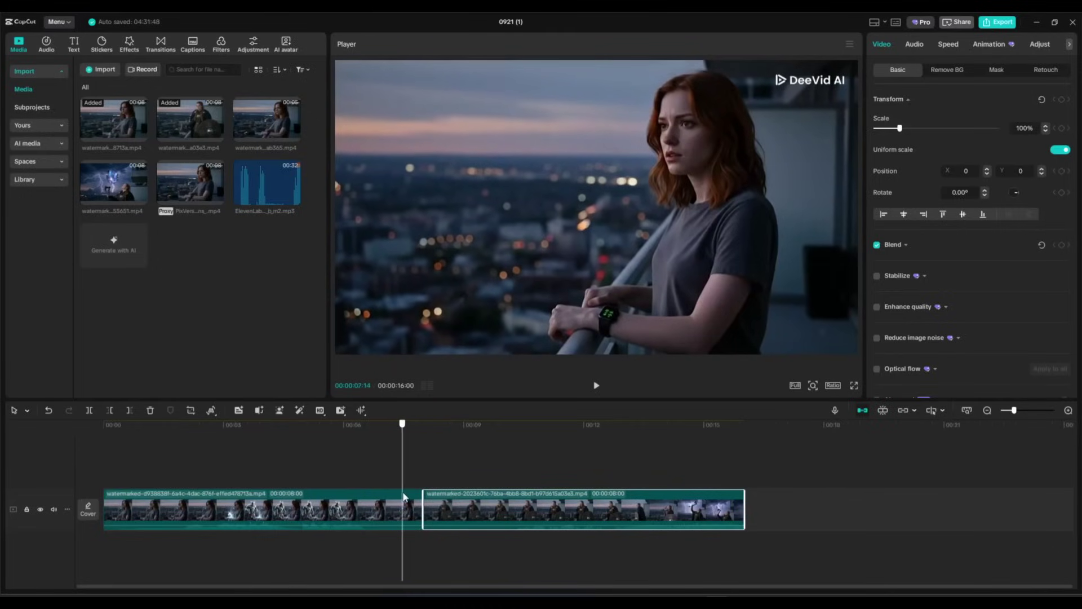
pyautogui.click(375, 508)
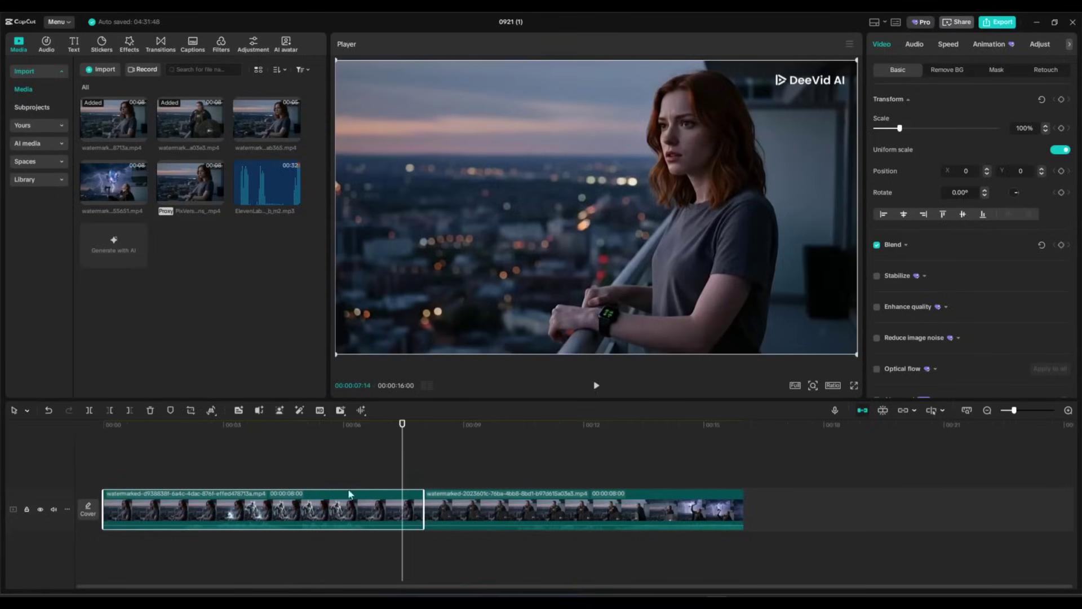
pyautogui.click(854, 385)
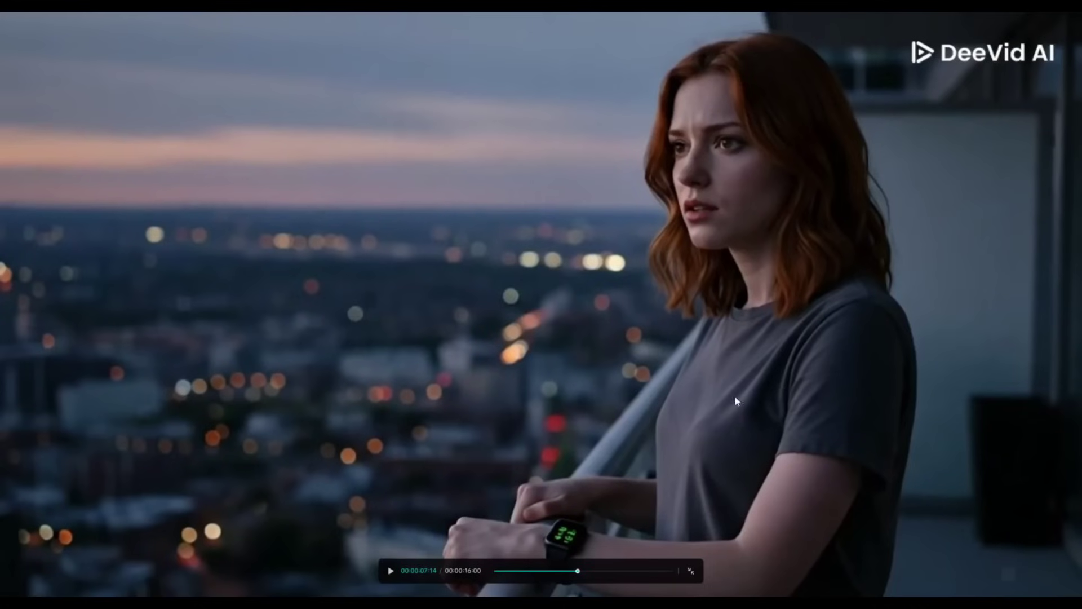
pyautogui.press('Escape')
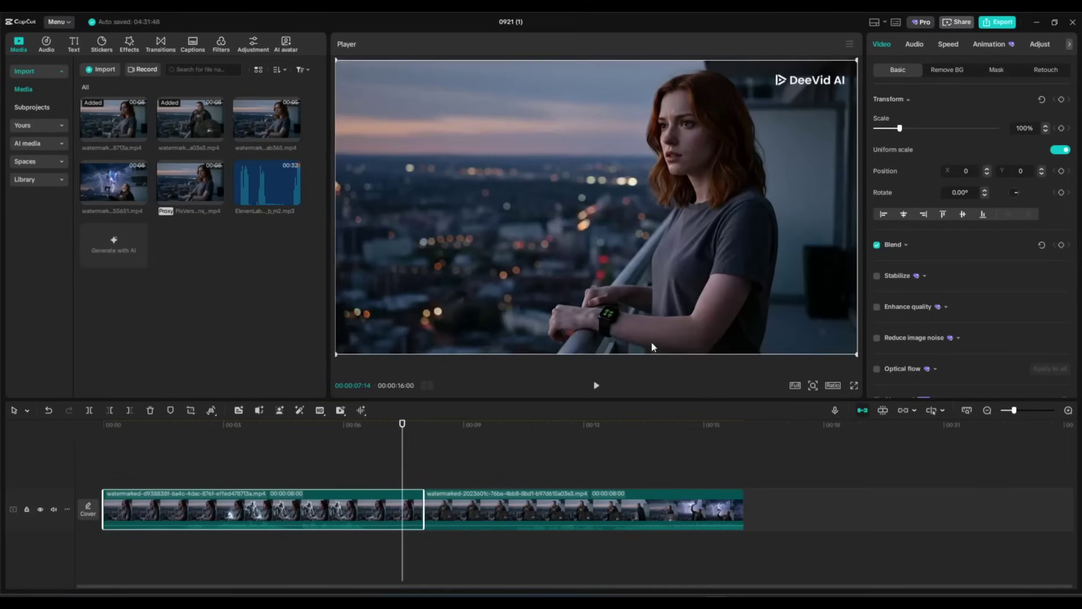
pyautogui.moveTo(435, 427); pyautogui.dragTo(462, 428)
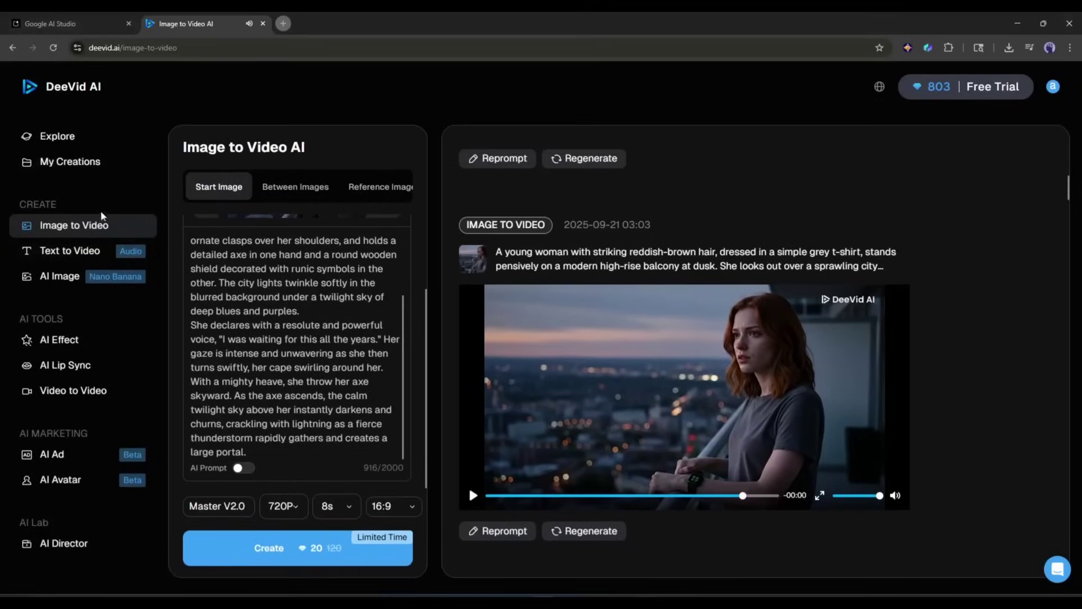
# Return to DeeVid AI, switch to Between Images, and upload the still of the woman on the balcony as start frame plus an end frame.
pyautogui.scroll(-4, 163, 243)
pyautogui.scroll(6, 253, 293)
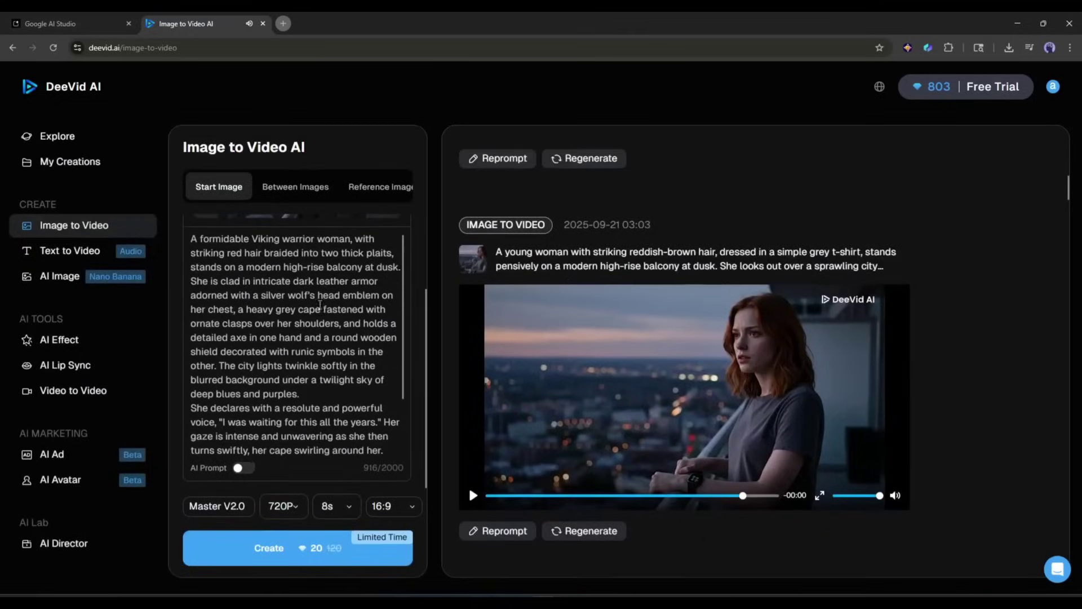
pyautogui.click(299, 189)
pyautogui.click(229, 259)
pyautogui.click(135, 358)
pyautogui.doubleClick(551, 225)
pyautogui.doubleClick(429, 294)
pyautogui.click(355, 287)
pyautogui.doubleClick(340, 333)
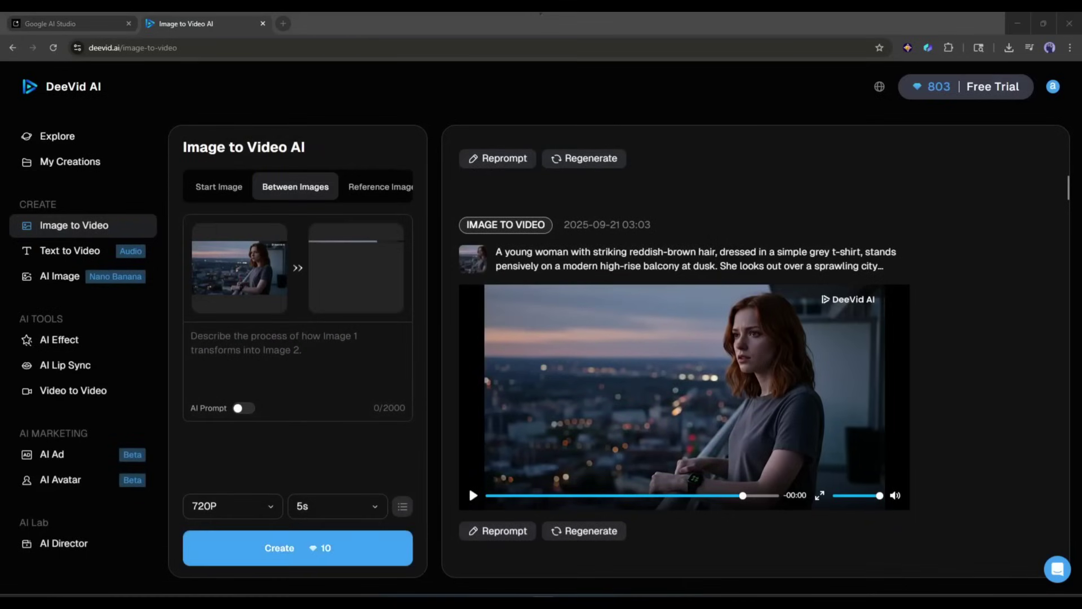
# Paste the prompt in which the woman taps her smartwatch and transforms into a Viking warrior, and review its full text.
pyautogui.click(287, 358)
pyautogui.hotkey('ctrl', 'v')
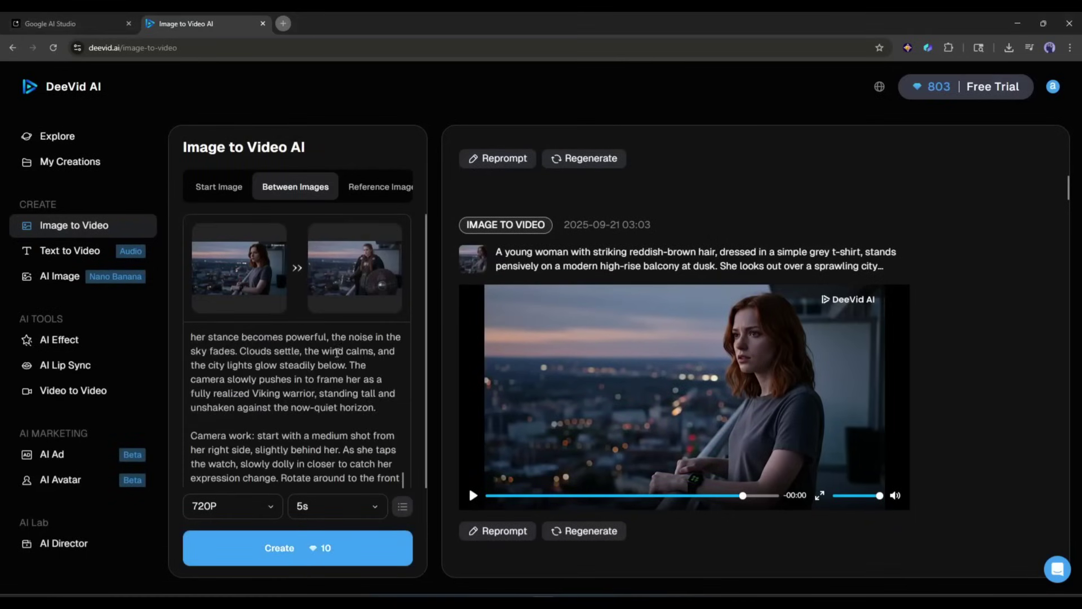
pyautogui.scroll(5, 327, 359)
pyautogui.scroll(4, 327, 358)
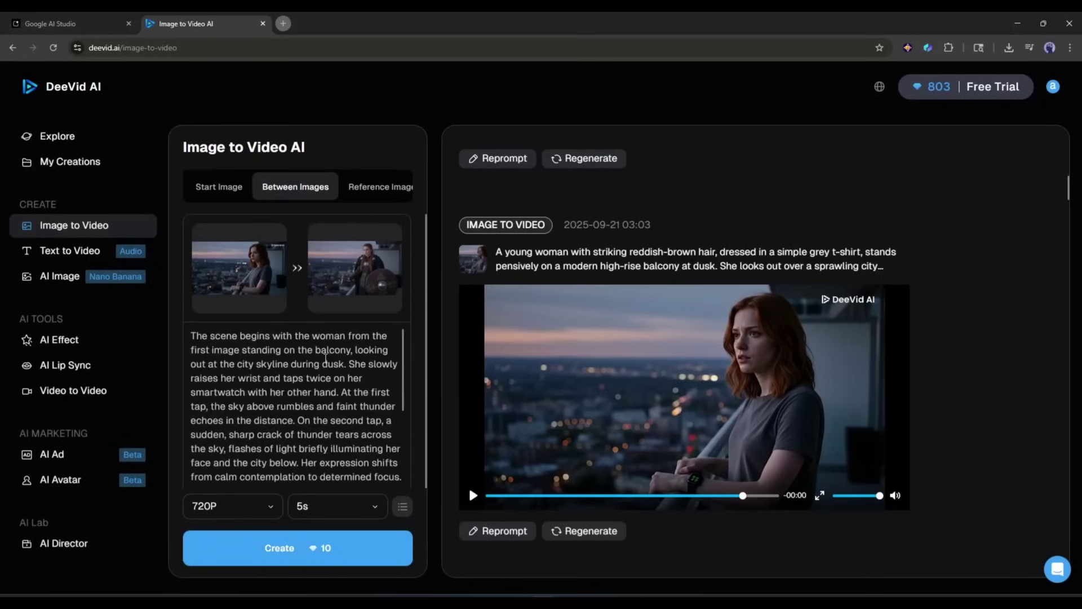
pyautogui.scroll(-6, 397, 366)
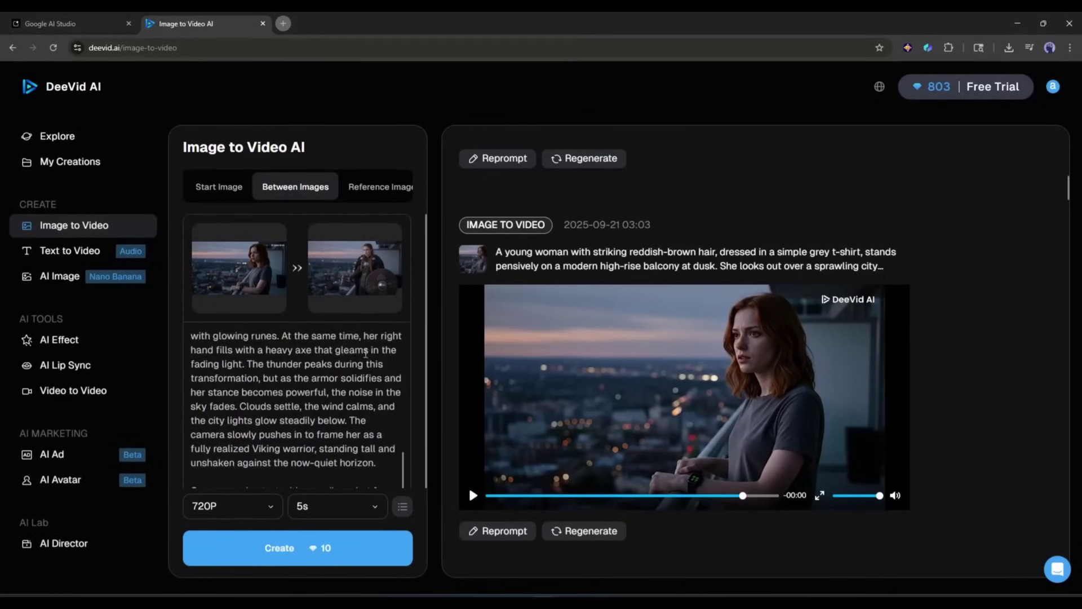
pyautogui.scroll(-6, 397, 366)
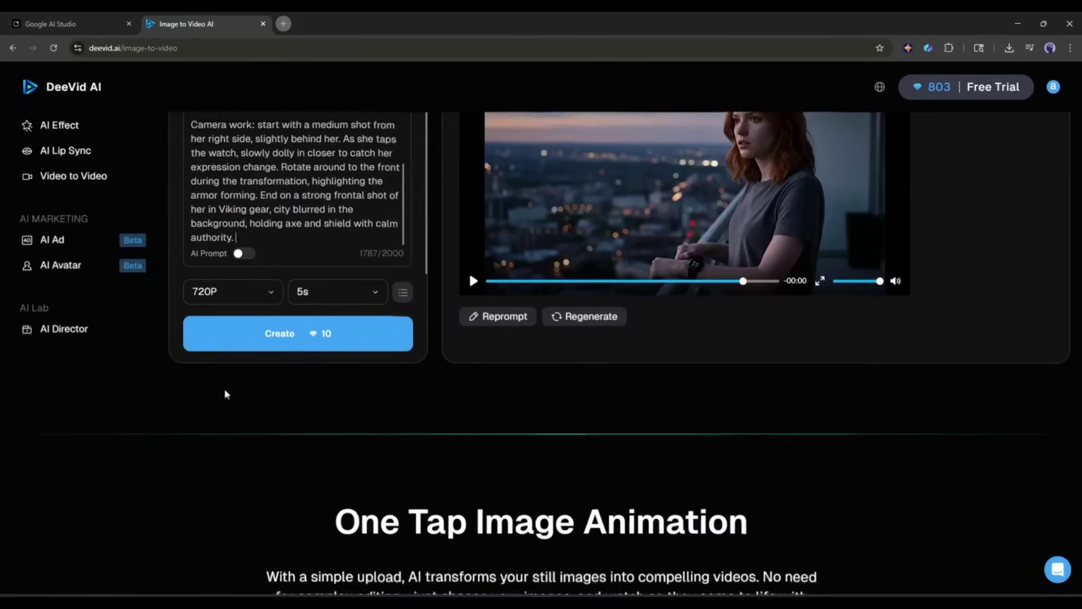
# Set the transition video to 720P and 5s and generate it.
pyautogui.scroll(4, 270, 401)
pyautogui.click(215, 506)
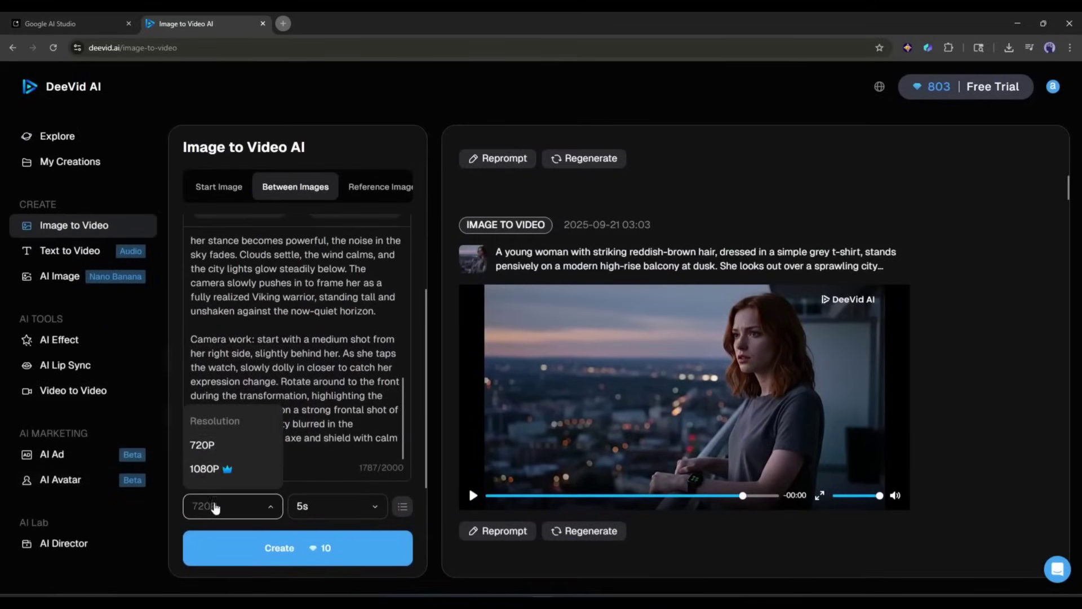
pyautogui.click(243, 445)
pyautogui.click(332, 510)
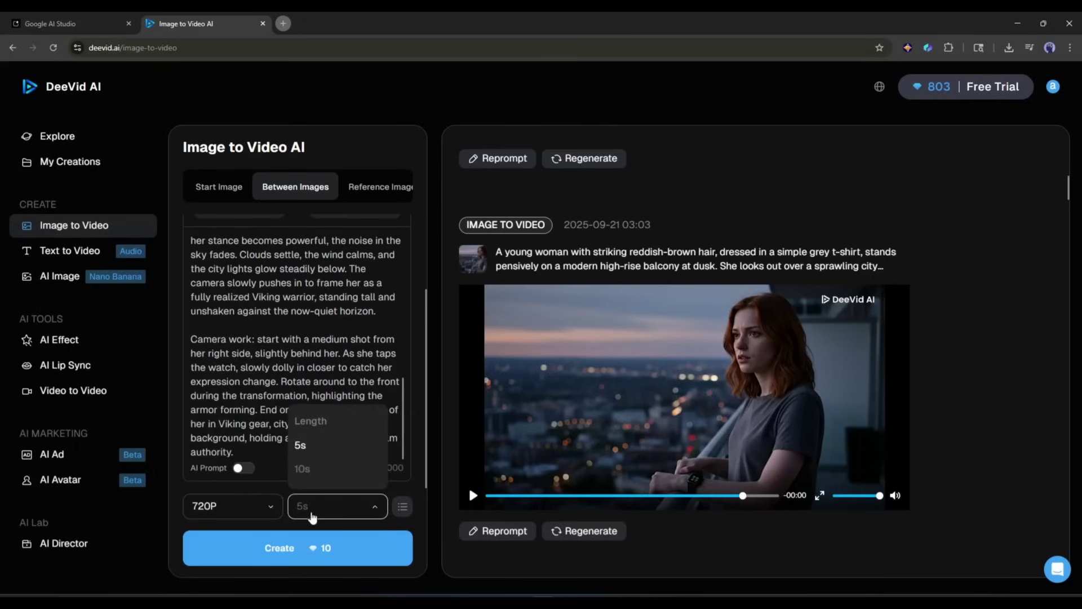
pyautogui.moveTo(308, 476)
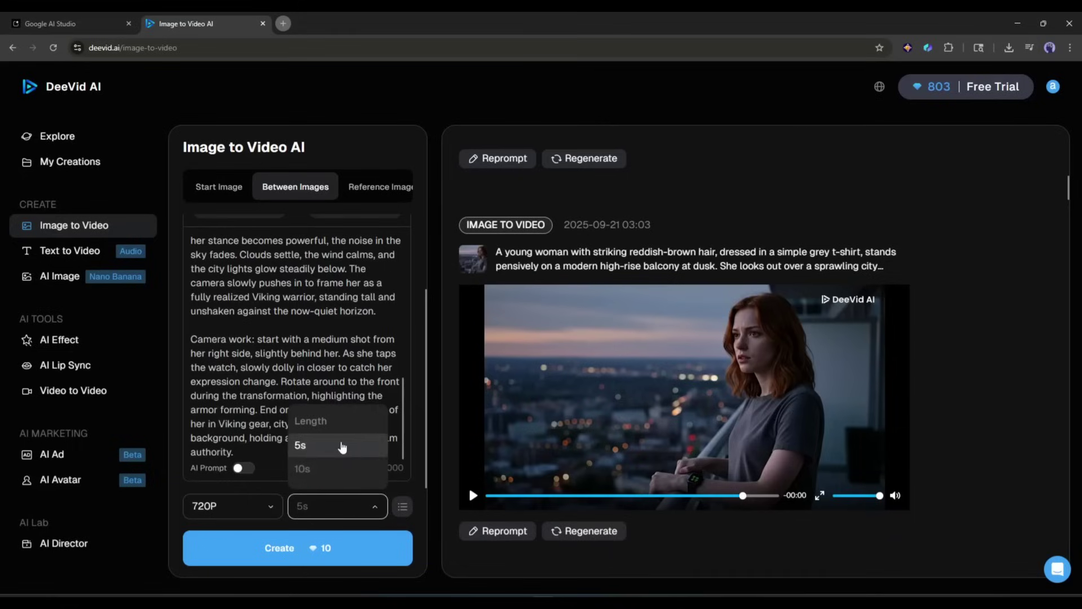
pyautogui.click(311, 449)
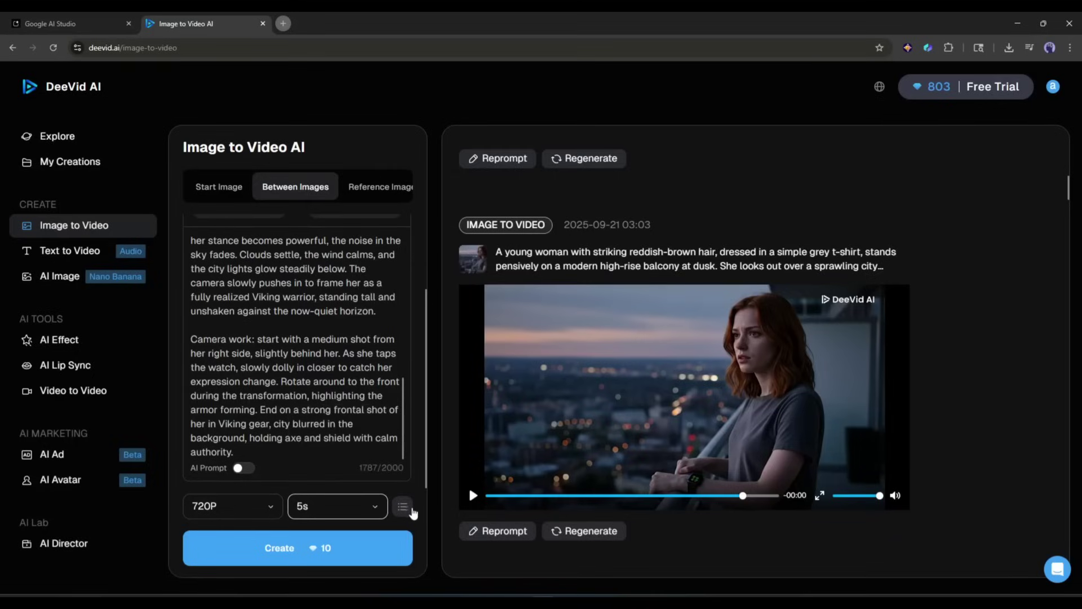
pyautogui.click(288, 547)
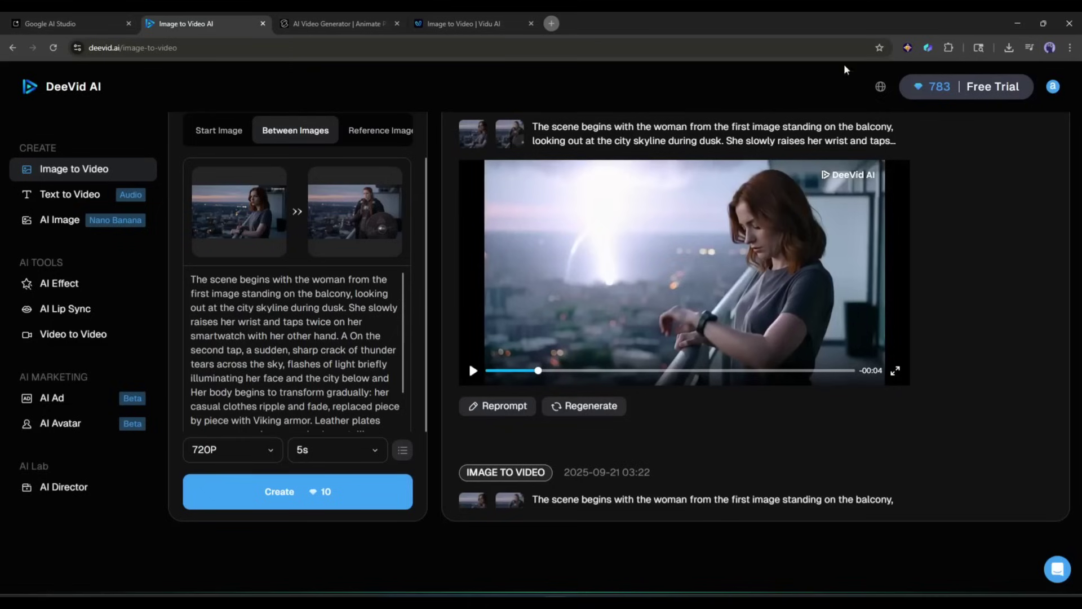
# Switch to CapCut and place the transition clip on the timeline between the balcony clip and the Viking clip.
pyautogui.click(1003, 246)
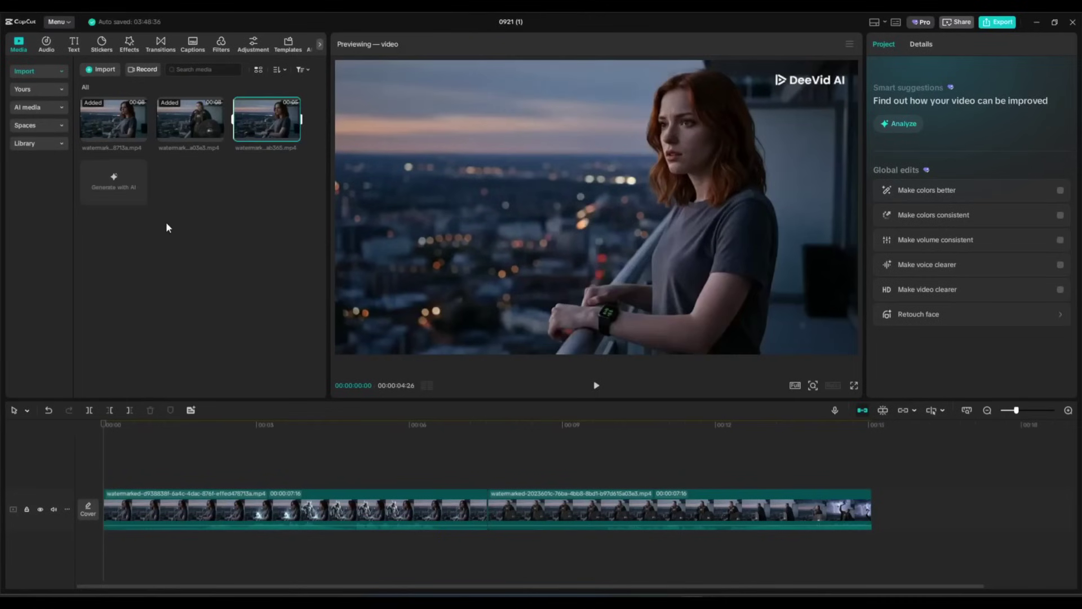
pyautogui.click(167, 225)
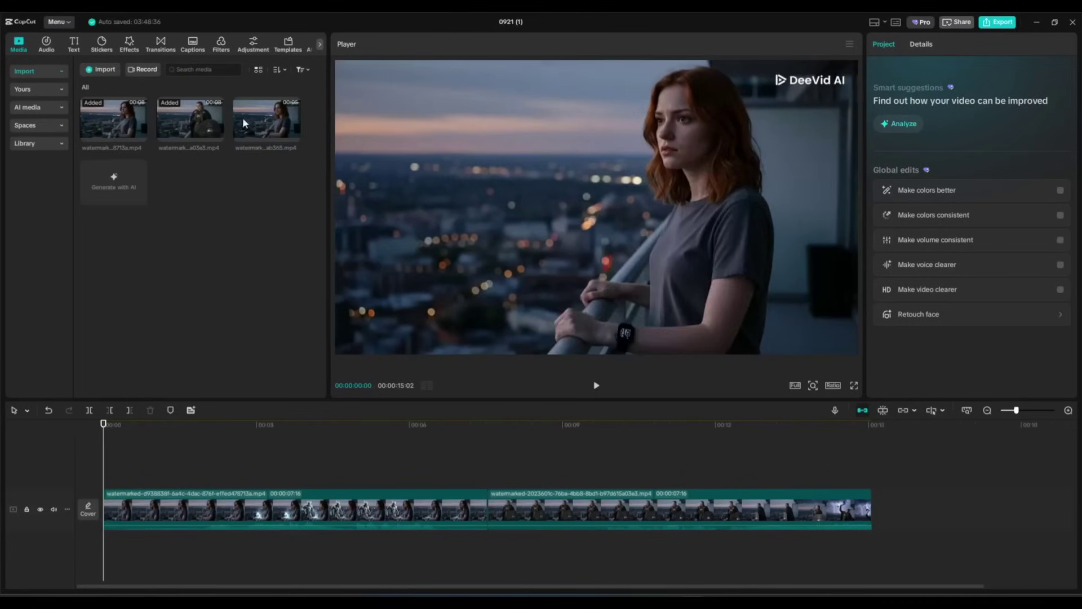
pyautogui.moveTo(401, 425); pyautogui.dragTo(454, 475)
pyautogui.moveTo(524, 480); pyautogui.dragTo(504, 517)
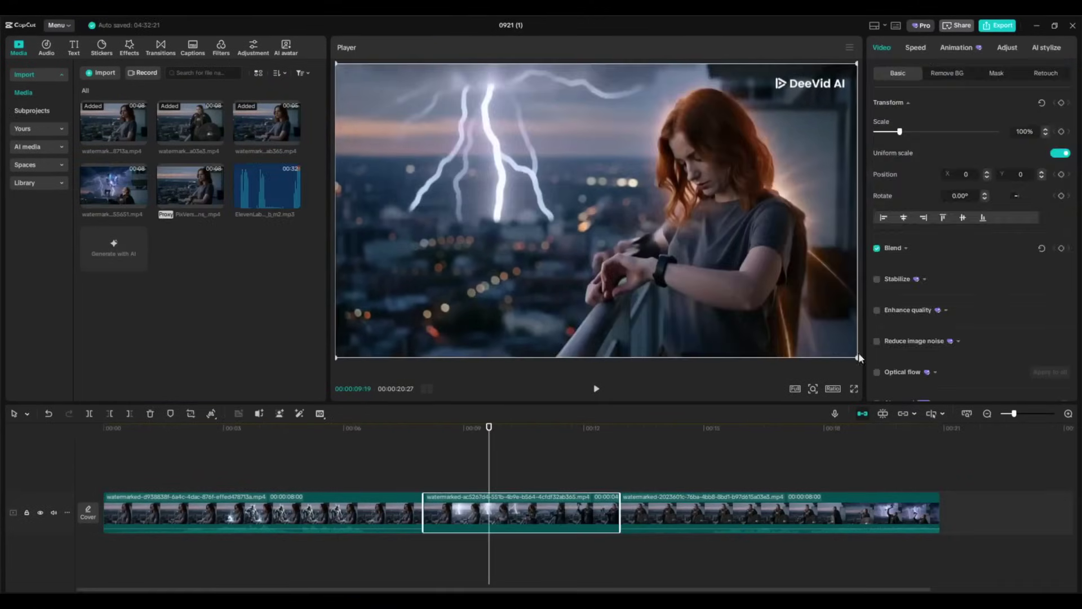
# Speed up the transition clip to 1.6x and move the playhead back to its start.
pyautogui.click(915, 47)
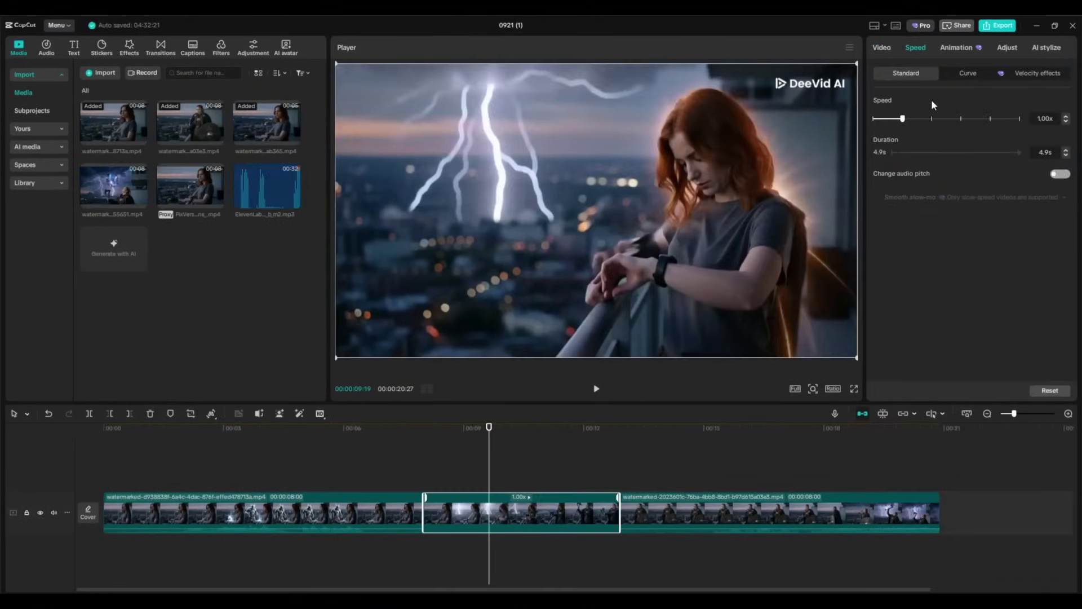
pyautogui.moveTo(900, 119); pyautogui.dragTo(914, 118)
pyautogui.click(435, 433)
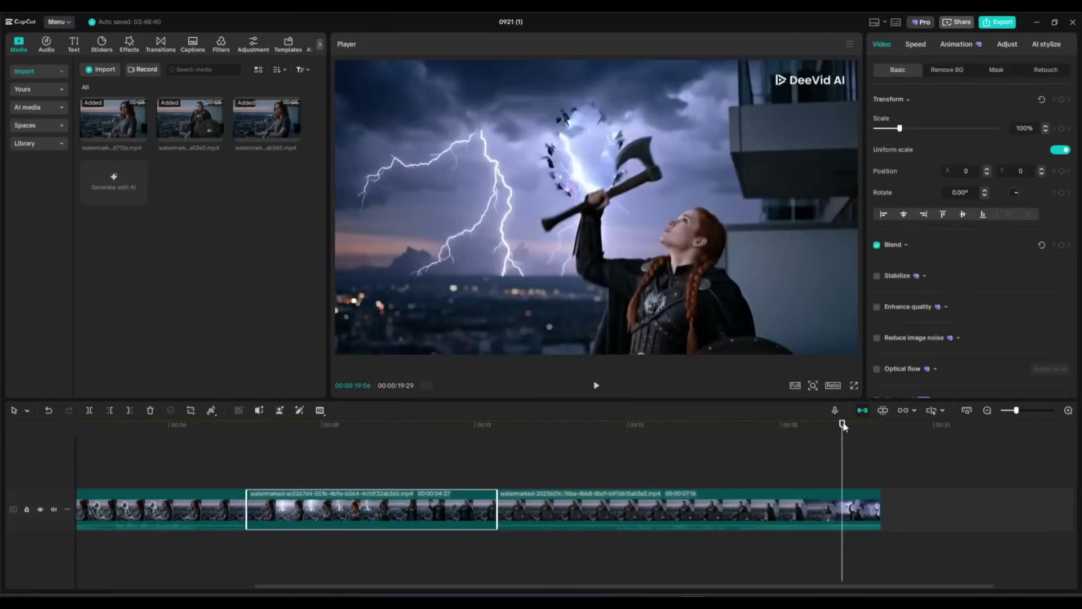
# Find the portal frame at 00:00:19:13 in the Viking clip and use it as the new start image in DeeVid AI.
pyautogui.moveTo(843, 425); pyautogui.dragTo(854, 433)
pyautogui.click(850, 494)
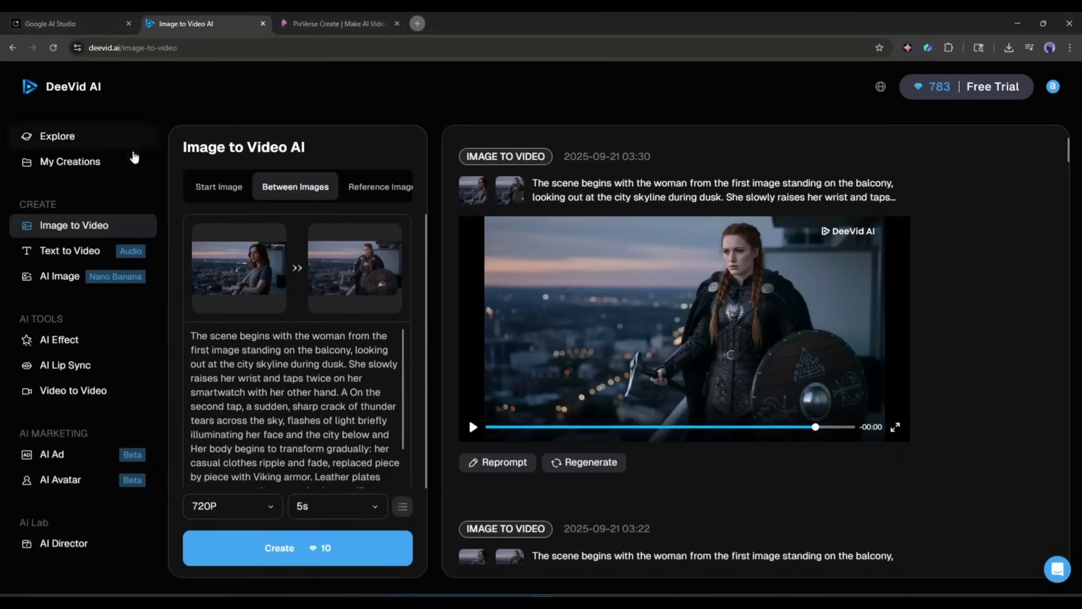
pyautogui.click(218, 187)
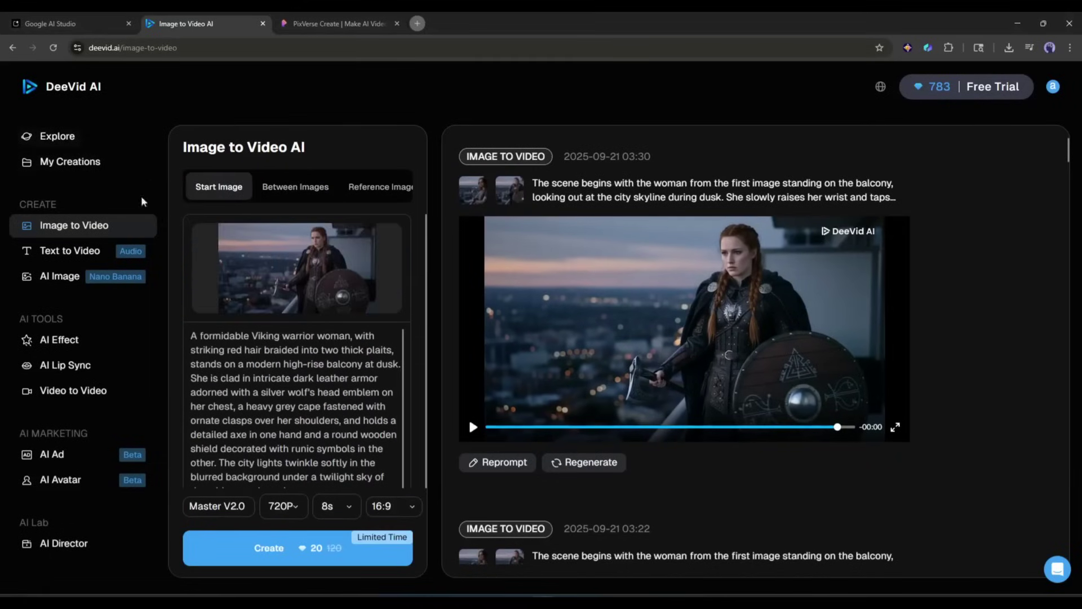
pyautogui.click(297, 267)
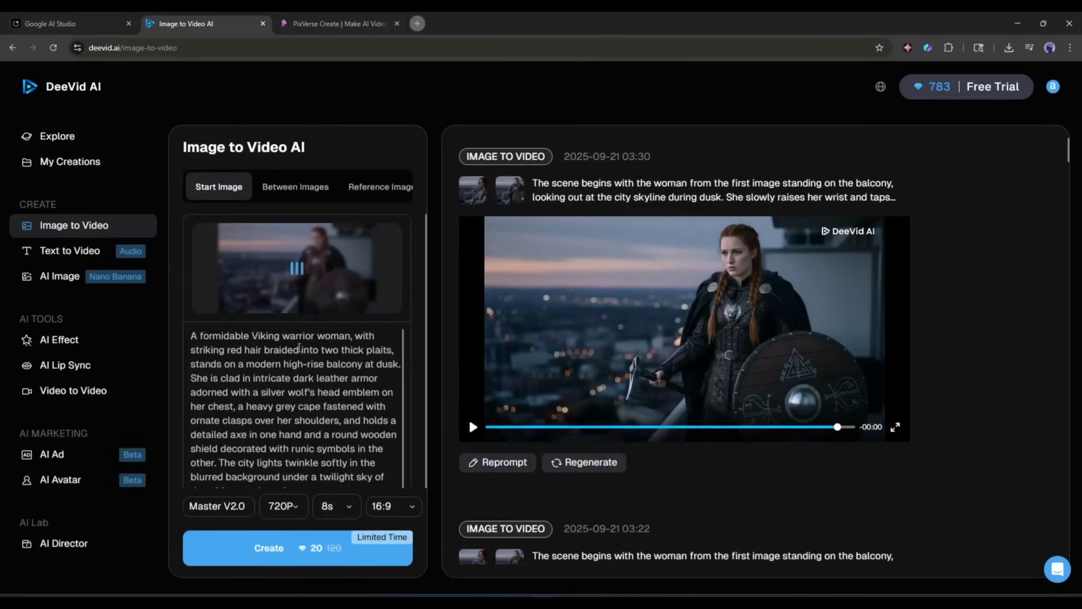
# Replace the prompt with the one about the Viking woman entering the glowing sky portal, and generate the video.
pyautogui.hotkey('ctrl', 'a')
pyautogui.press('BackSpace')
pyautogui.hotkey('ctrl', 'v')
pyautogui.scroll(5, 298, 407)
pyautogui.scroll(-10, 298, 407)
pyautogui.click(269, 322)
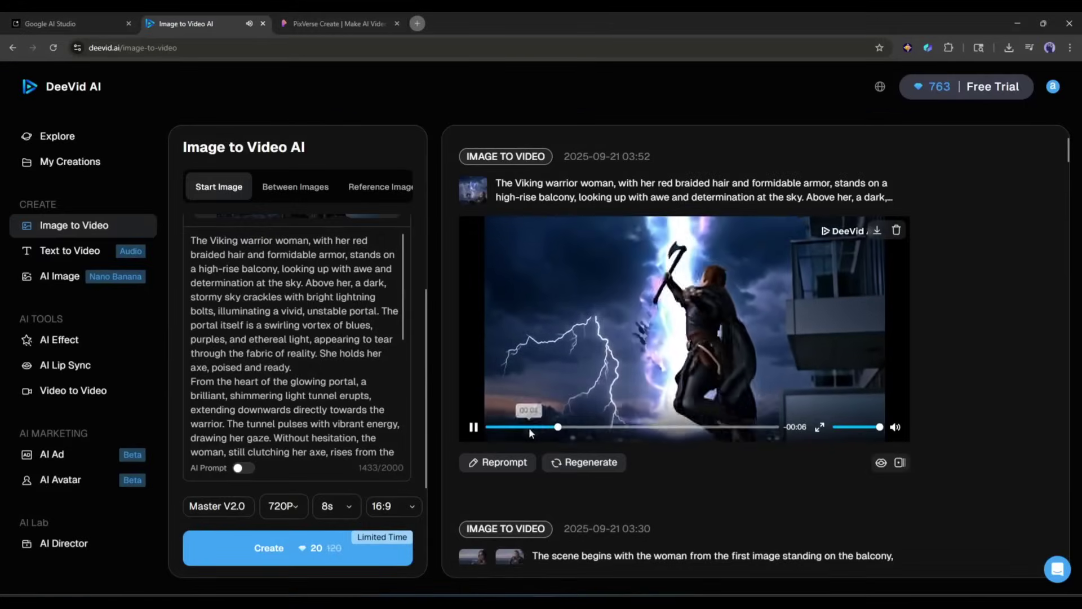
# Preview the generated portal video and download it.
pyautogui.click(473, 427)
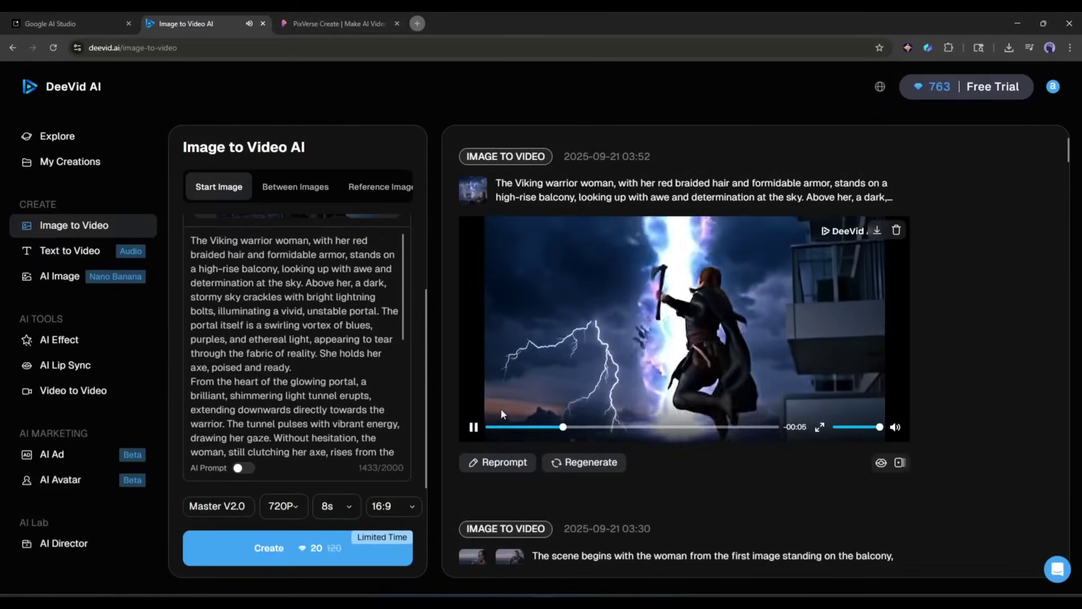
pyautogui.click(473, 428)
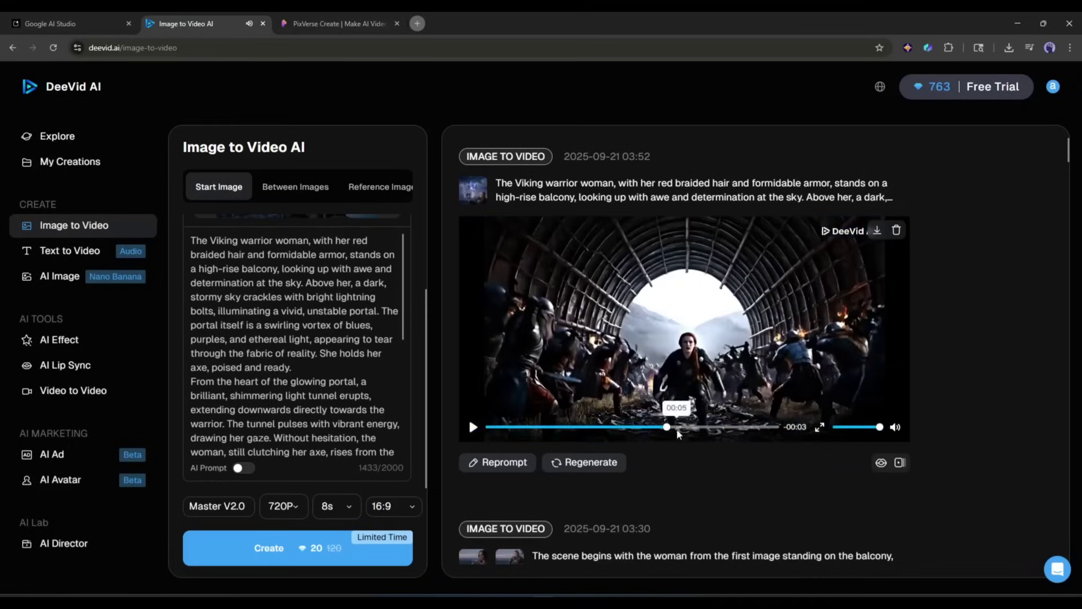
pyautogui.click(877, 230)
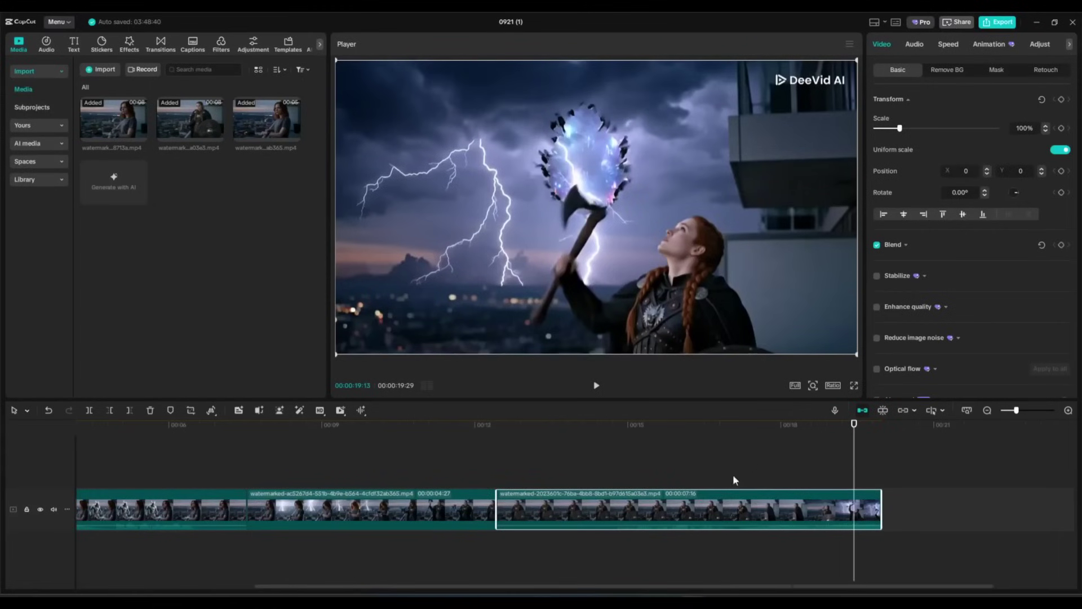
# Switch to CapCut, add the portal clip after the Viking clip, and play it through to its end.
pyautogui.moveTo(872, 444); pyautogui.dragTo(913, 510)
pyautogui.press('space')
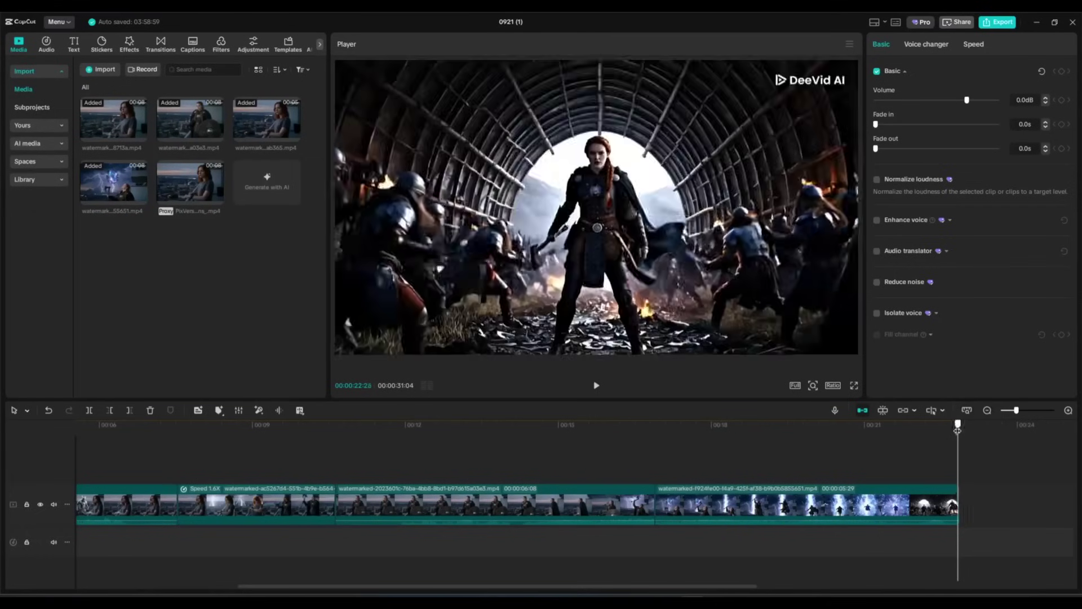
pyautogui.moveTo(966, 430)
pyautogui.mouseDown()
pyautogui.moveTo(923, 437)
pyautogui.moveTo(964, 439)
pyautogui.mouseUp()
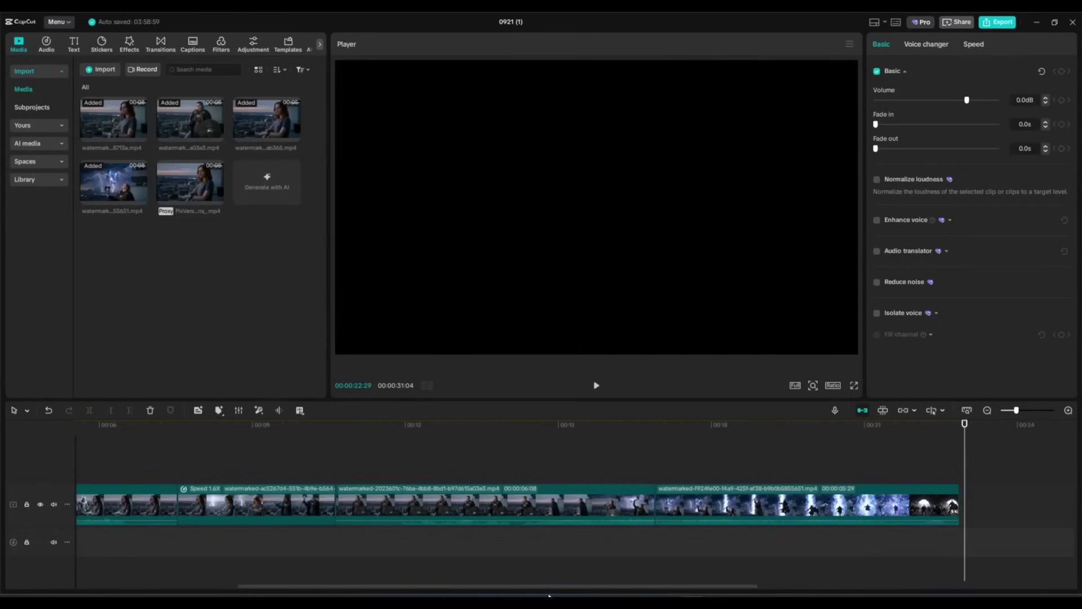
# Play the edited sequence from the beginning and check the start of the Viking clip.
pyautogui.moveTo(678, 437); pyautogui.dragTo(141, 442)
pyautogui.press('space')
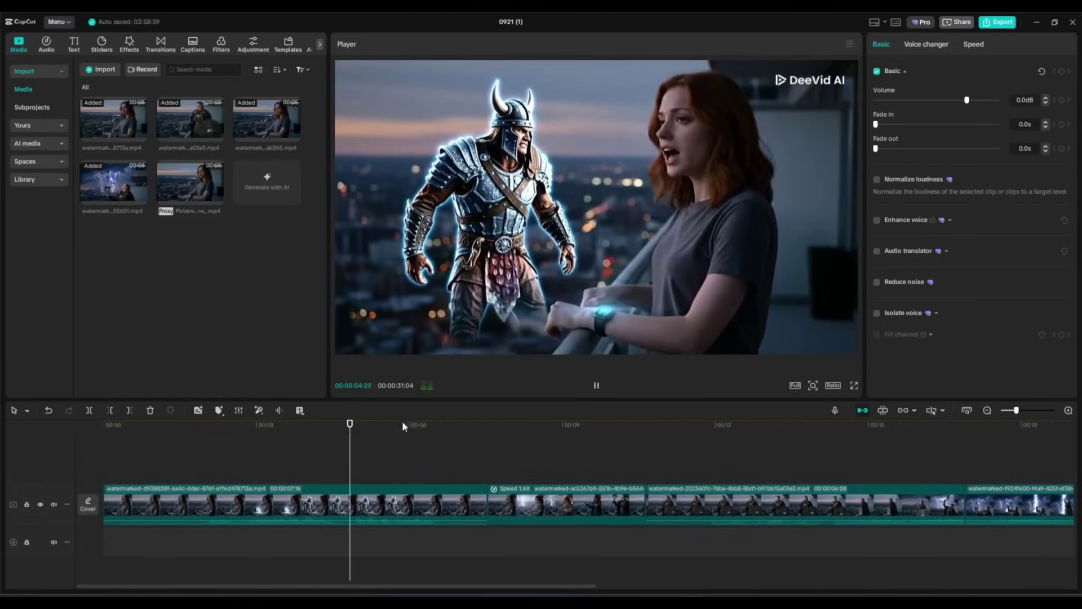
pyautogui.click(723, 428)
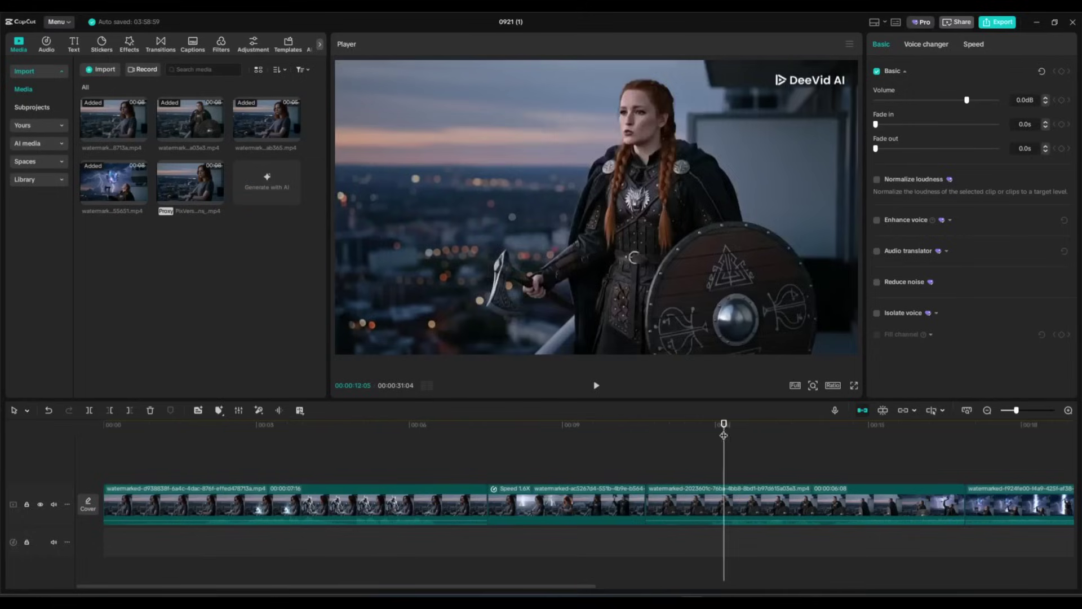
# Export the edited sequence as Demoee in mp4 format at 1080P and 30fps.
pyautogui.click(751, 496)
pyautogui.click(997, 22)
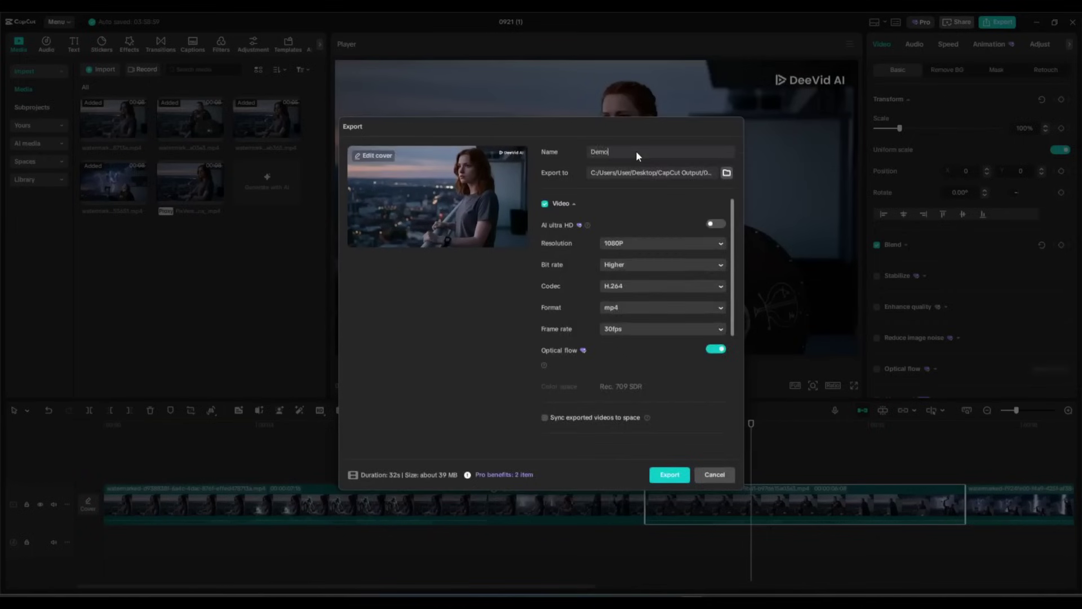
pyautogui.click(669, 473)
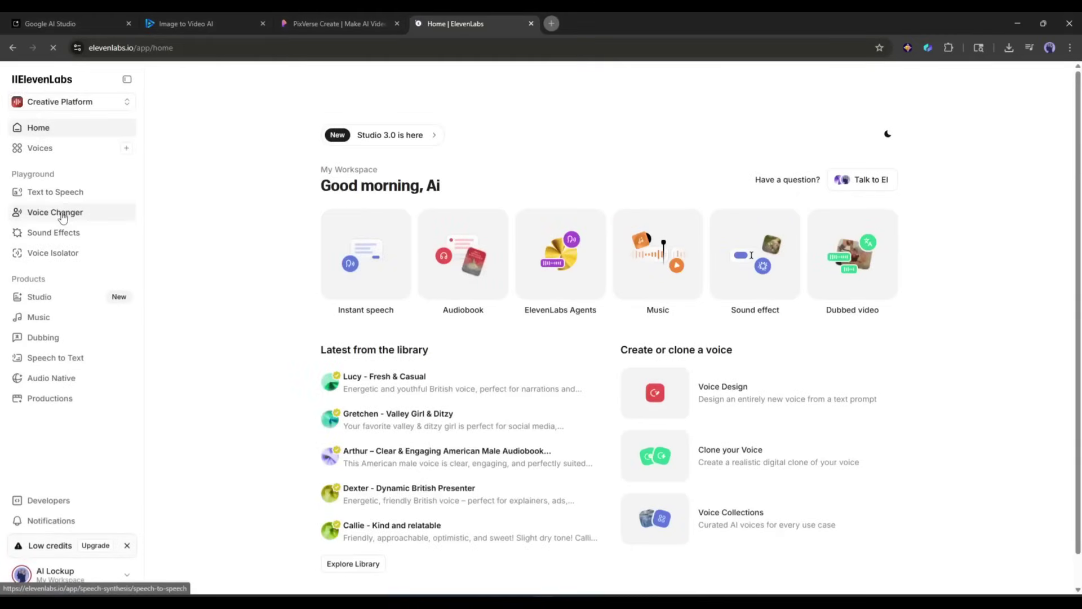
# Open Voice Changer in ElevenLabs and upload Demoee.mp4.
pyautogui.click(62, 213)
pyautogui.click(471, 273)
pyautogui.click(136, 321)
pyautogui.doubleClick(356, 378)
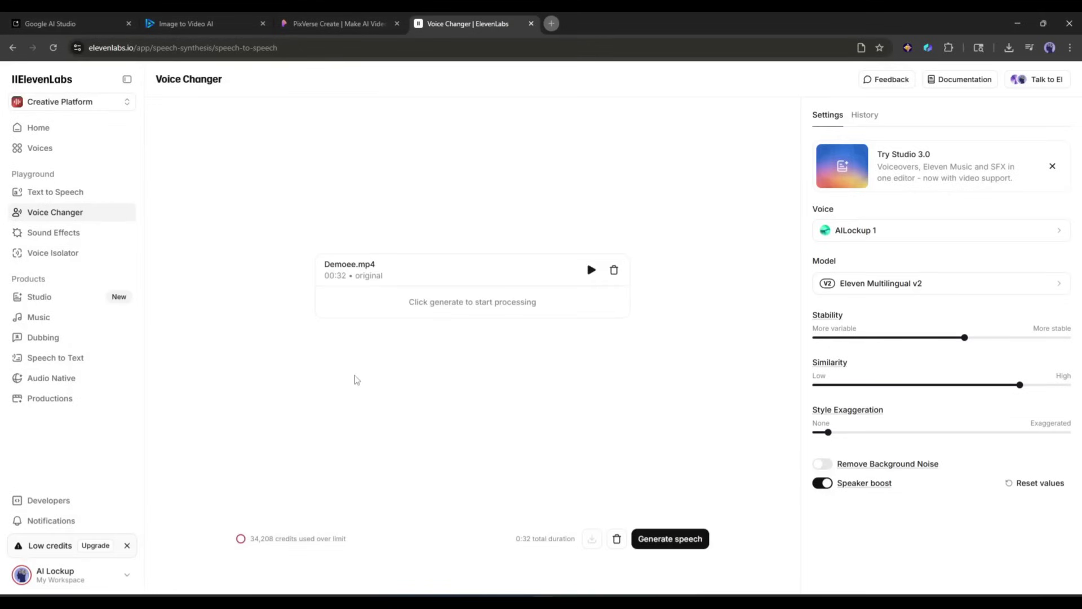
# Preview the Zara – The Warm, Real-World Conversationalist voice and choose it for the voice change.
pyautogui.click(902, 235)
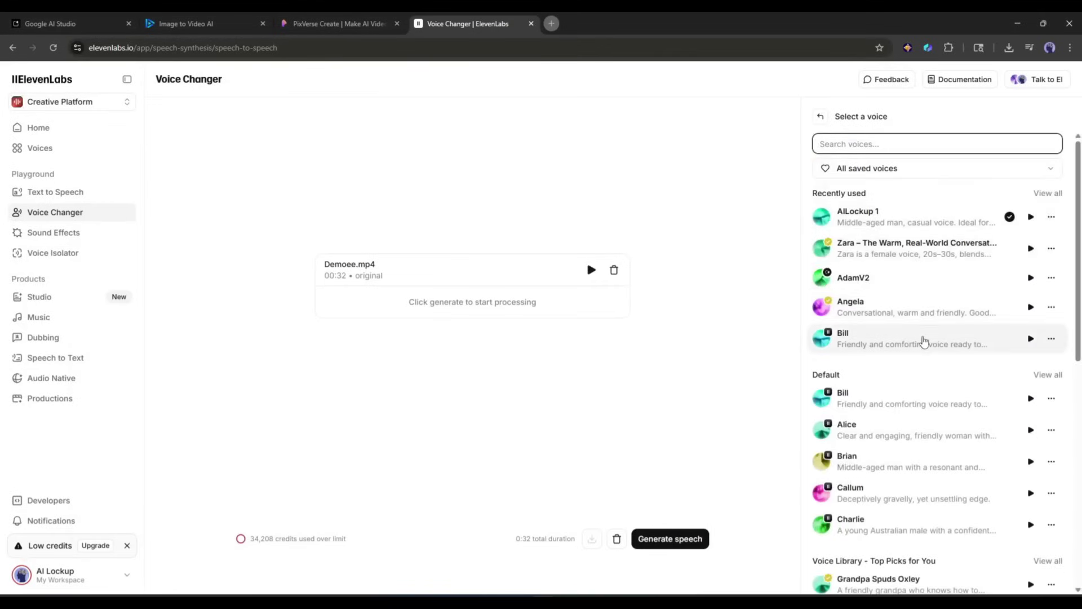
pyautogui.click(1031, 248)
pyautogui.click(958, 262)
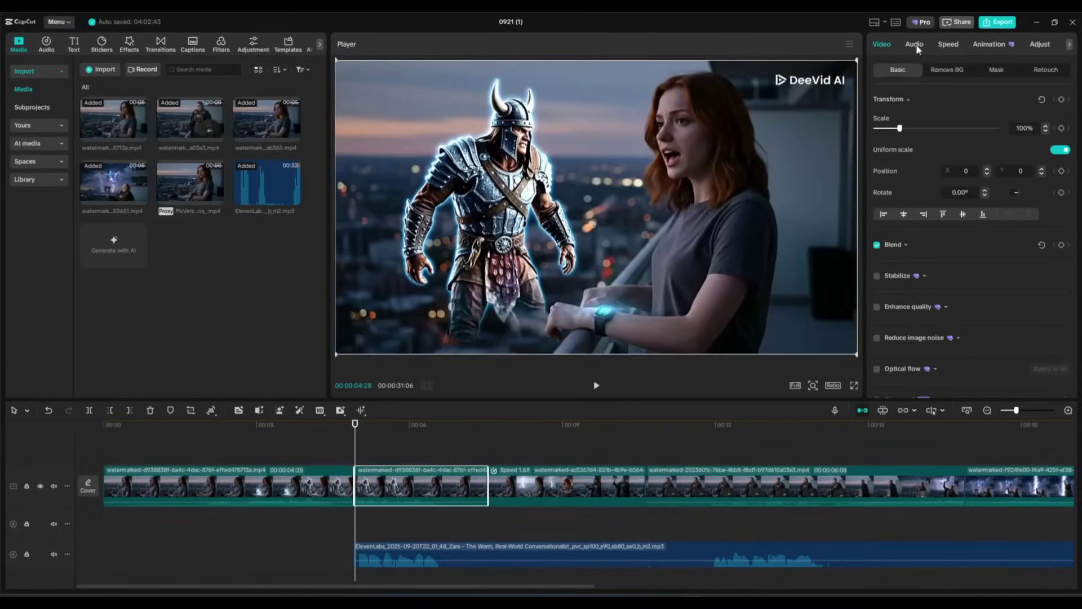
pyautogui.click(824, 472)
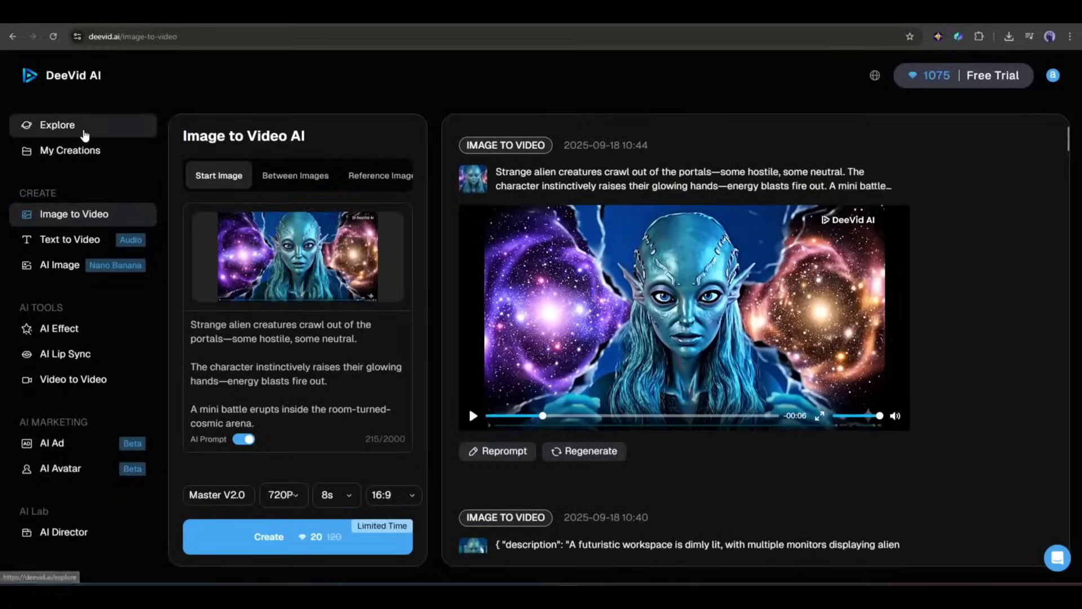
# Look through the DeeVid AI Explore gallery and open the AI Lip Sync tool.
pyautogui.click(86, 131)
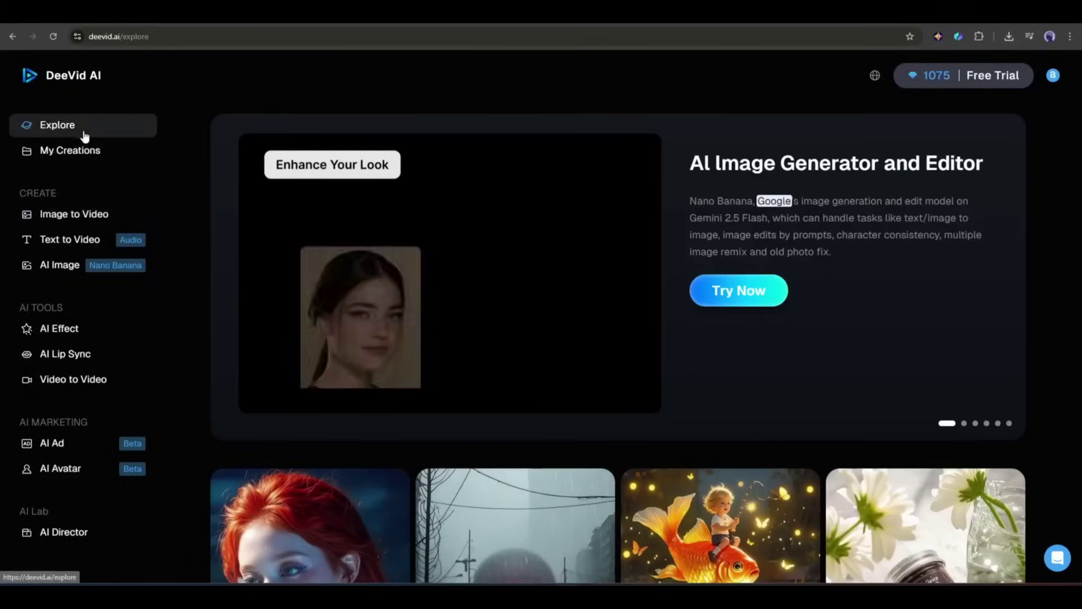
pyautogui.scroll(-3, 204, 291)
pyautogui.scroll(-1, 72, 232)
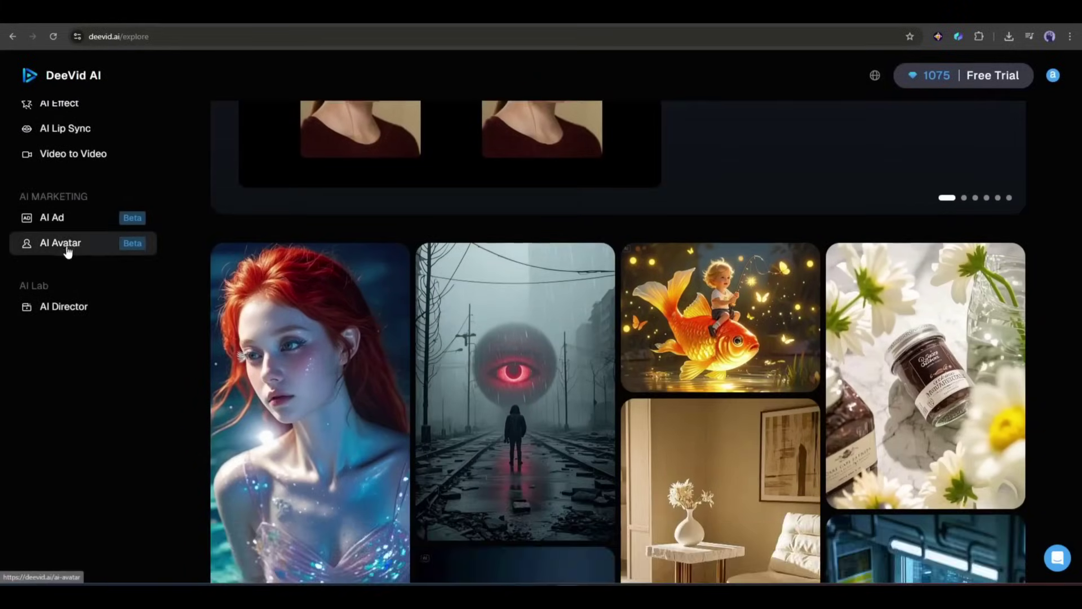
pyautogui.scroll(3, 65, 253)
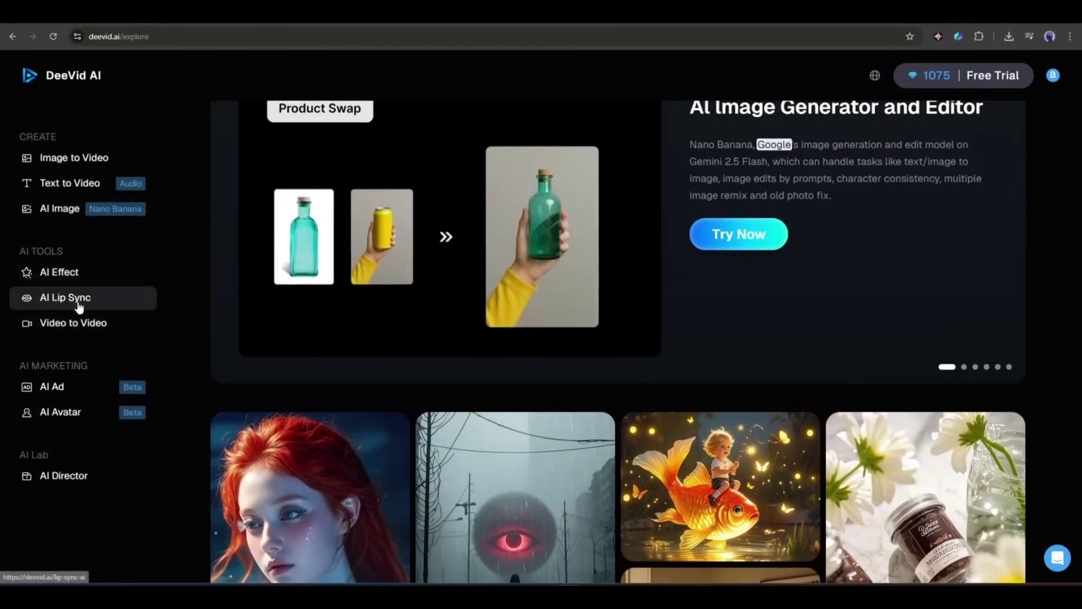
pyautogui.click(78, 305)
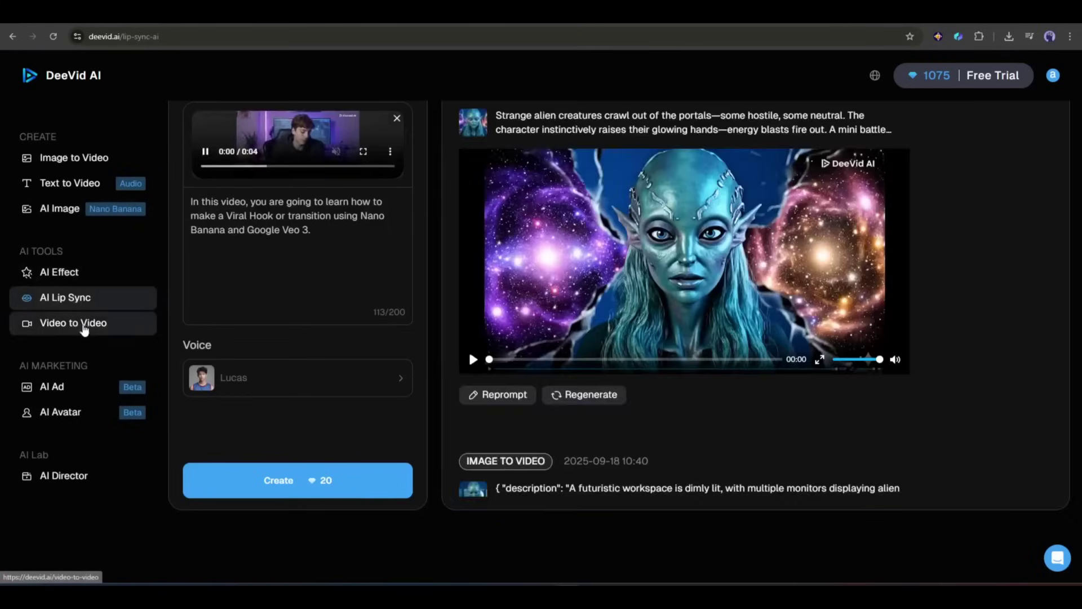
# Look through the Video to Video and Image to Video tools, My Creations and the Explore gallery.
pyautogui.click(84, 327)
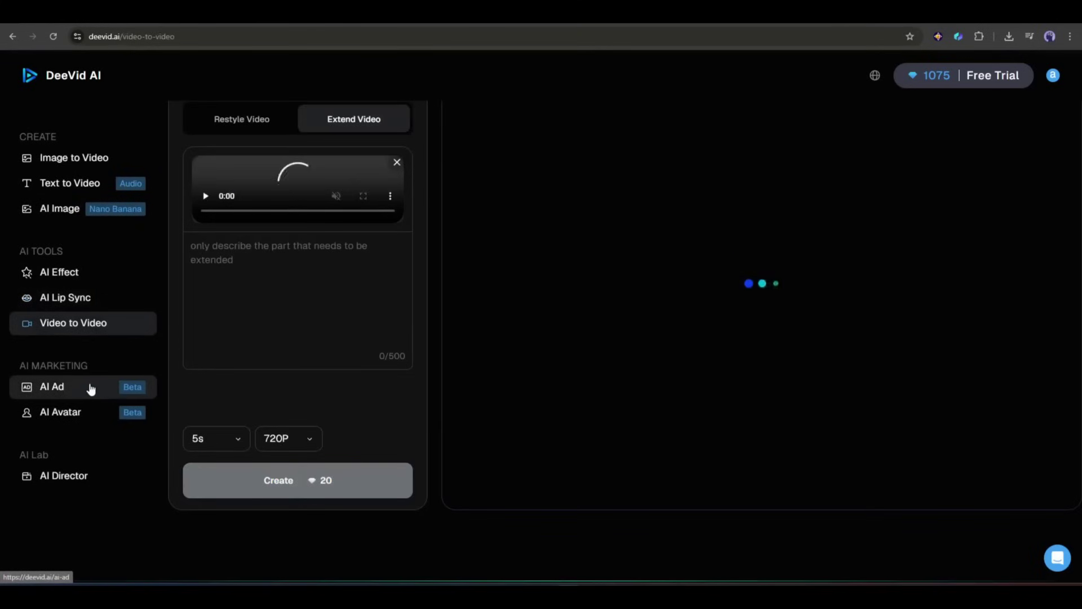
pyautogui.scroll(1, 411, 357)
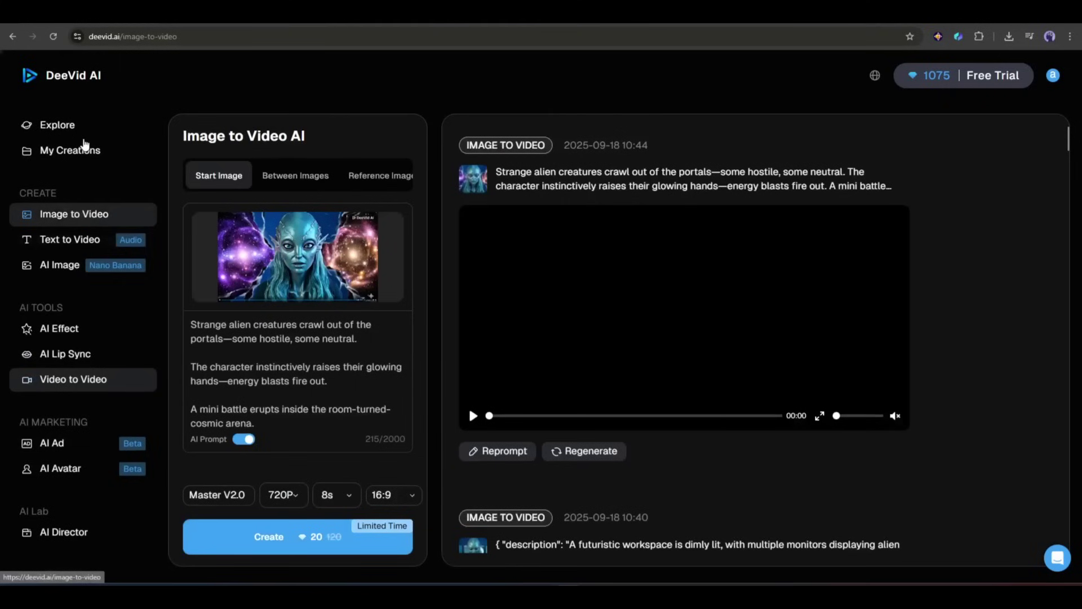
pyautogui.click(85, 148)
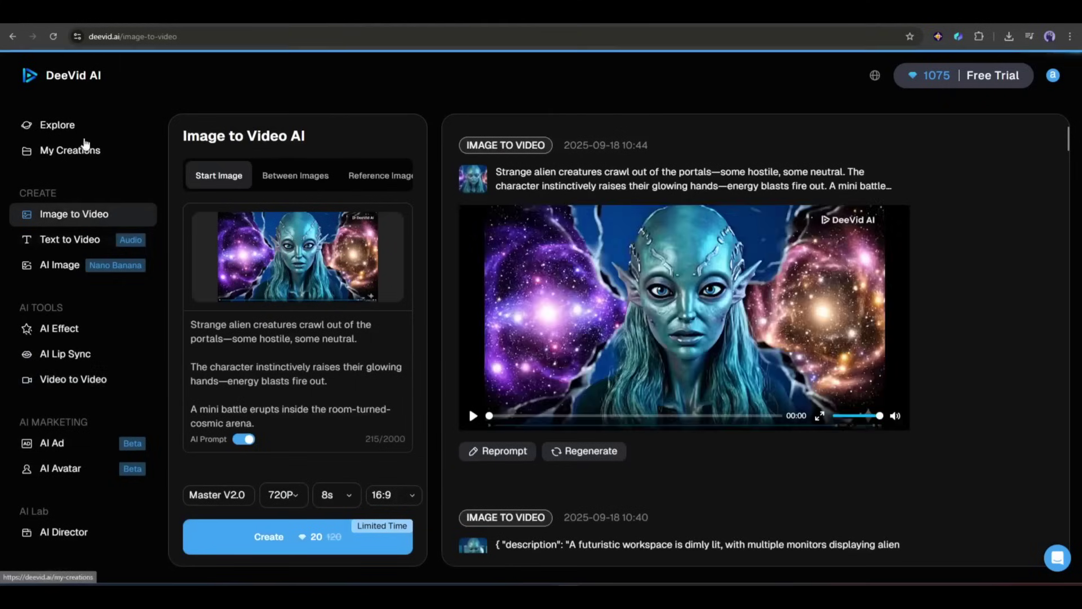
pyautogui.click(70, 125)
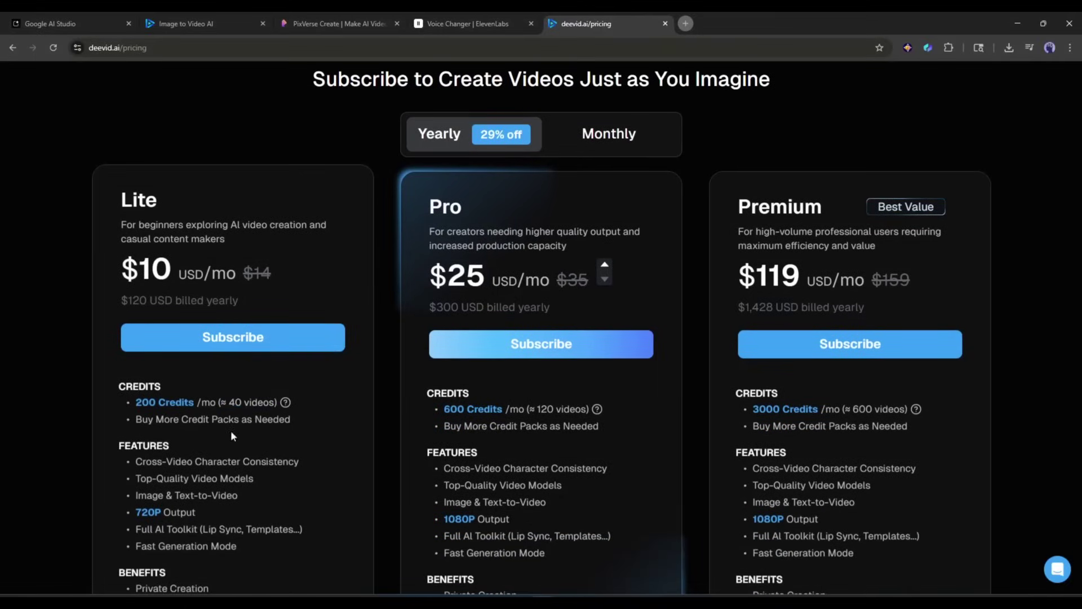
# Compare the credits, features and benefits of the yearly Lite, Pro and Premium subscription plans.
pyautogui.scroll(-1, 254, 451)
pyautogui.scroll(-1, 252, 468)
pyautogui.scroll(1, 248, 466)
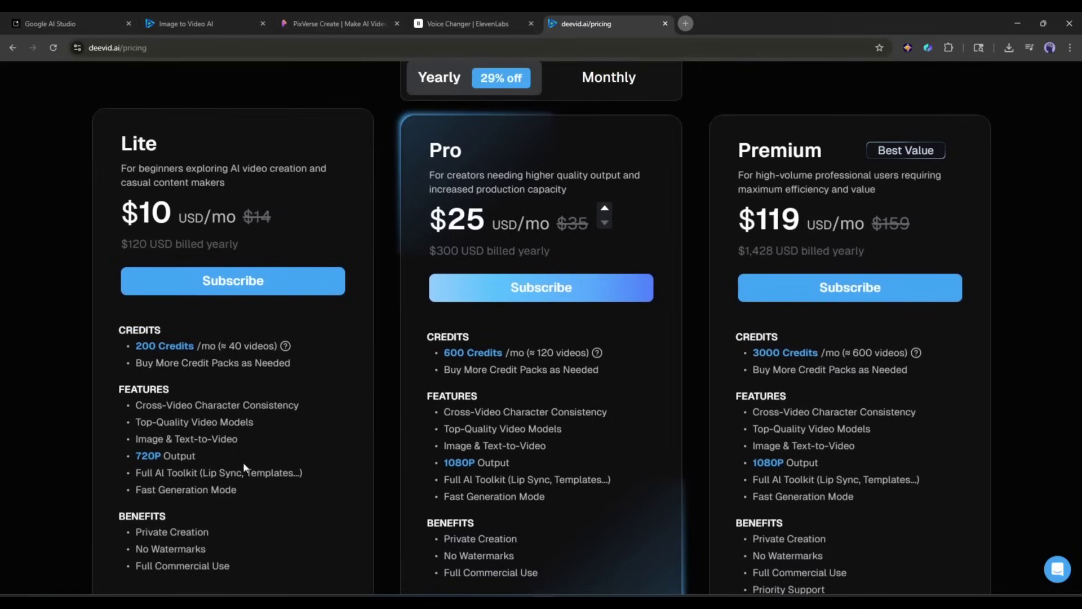
pyautogui.scroll(2, 509, 395)
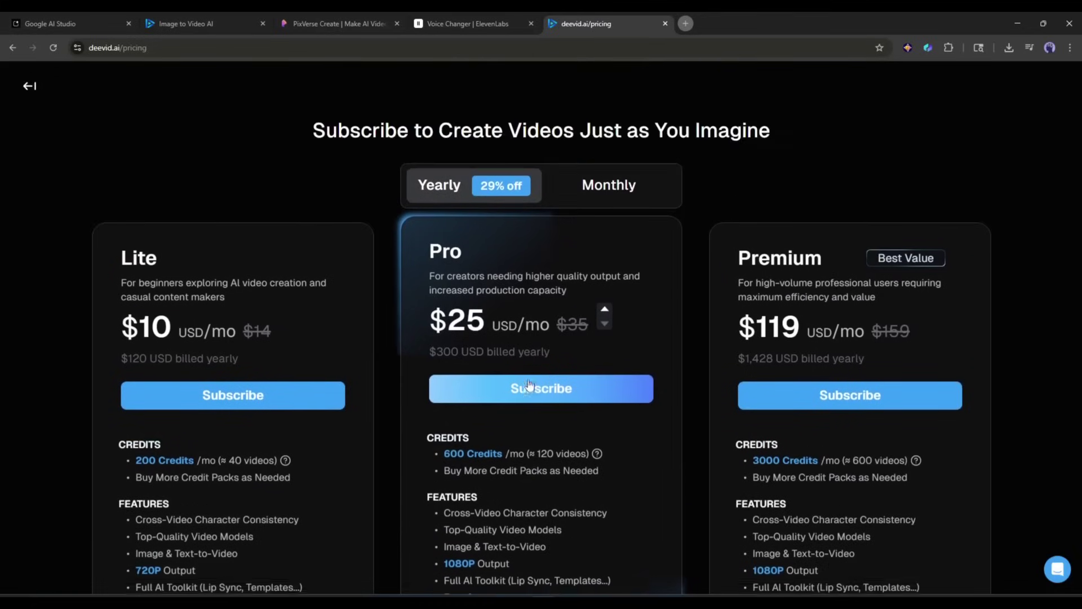
pyautogui.scroll(-3, 491, 462)
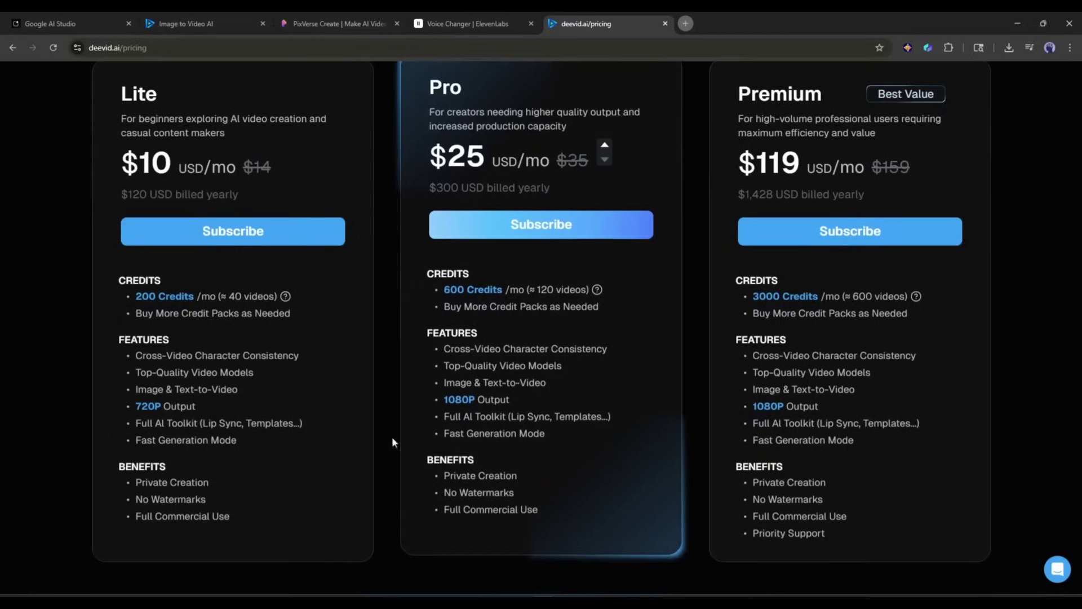